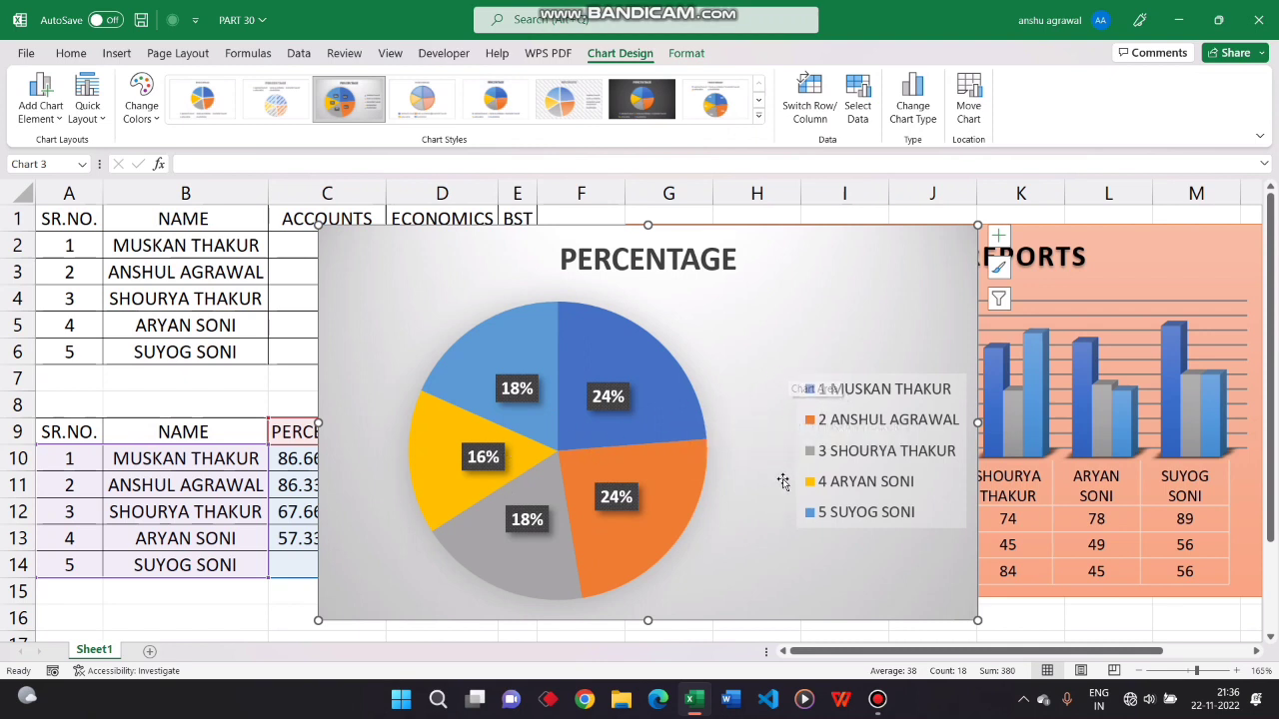
# Open the formatting options for the pie chart's data labels
pyautogui.click(612, 398)
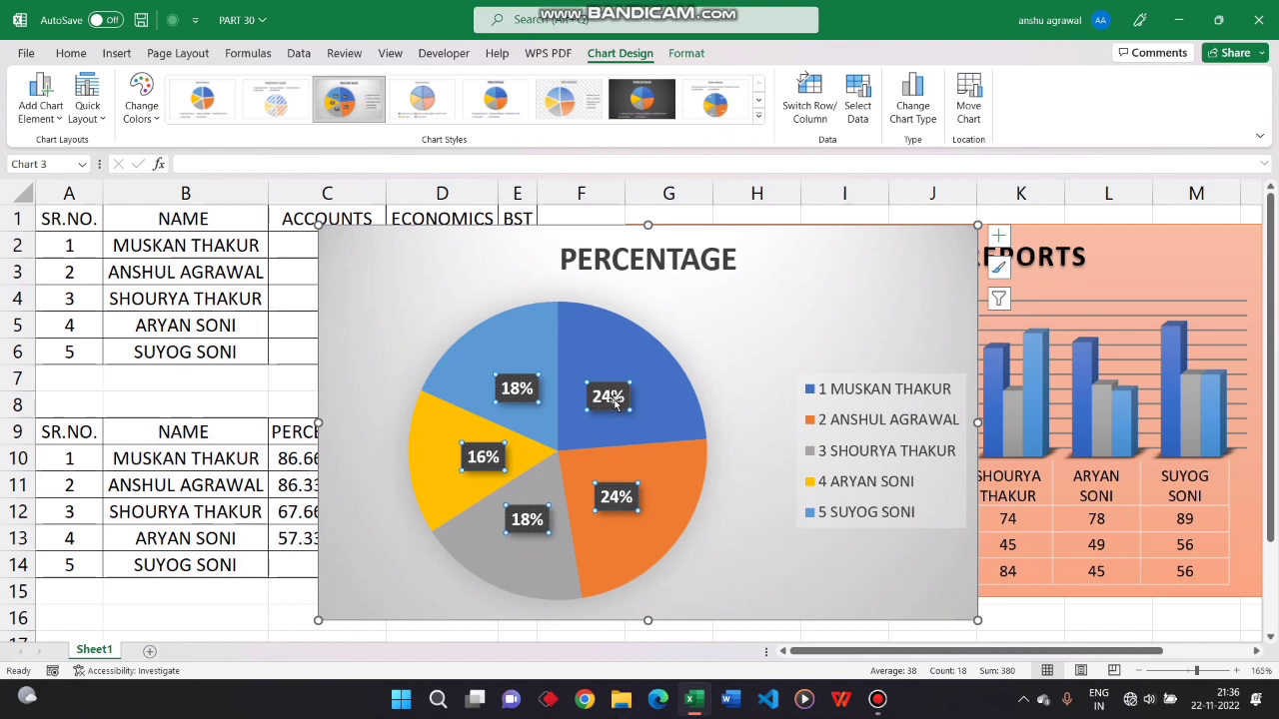
pyautogui.rightClick(614, 403)
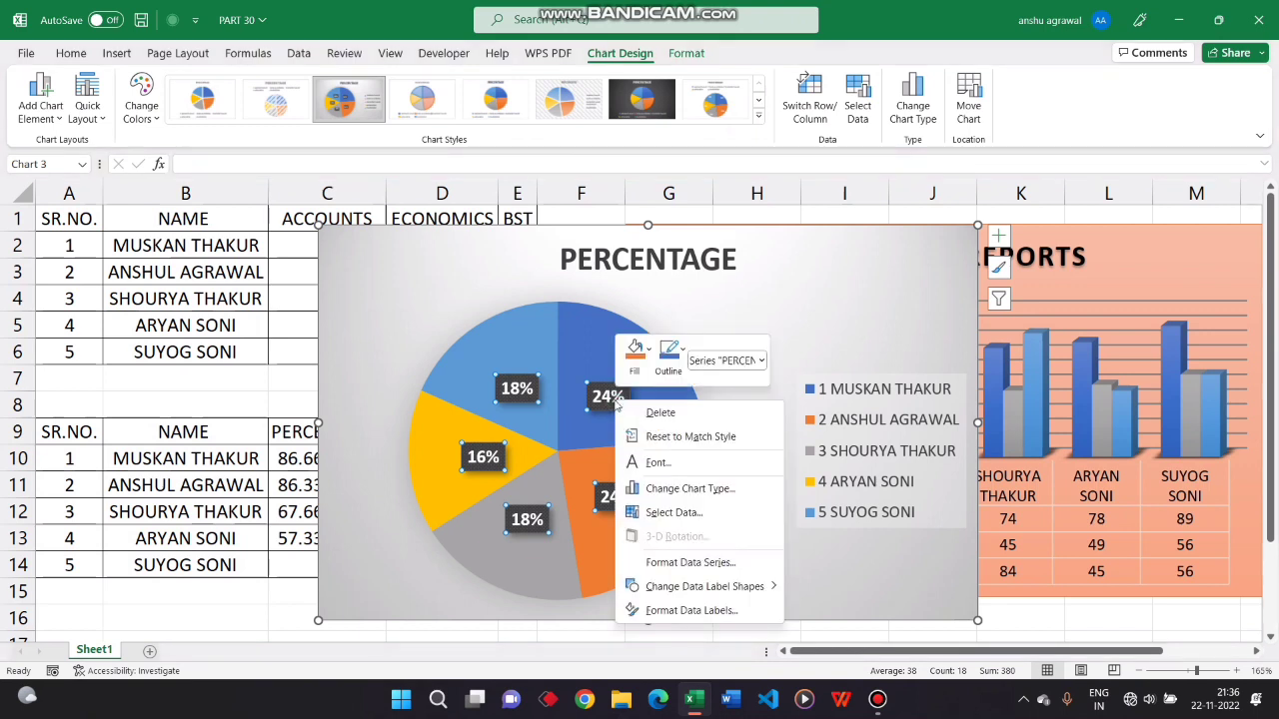
pyautogui.click(691, 611)
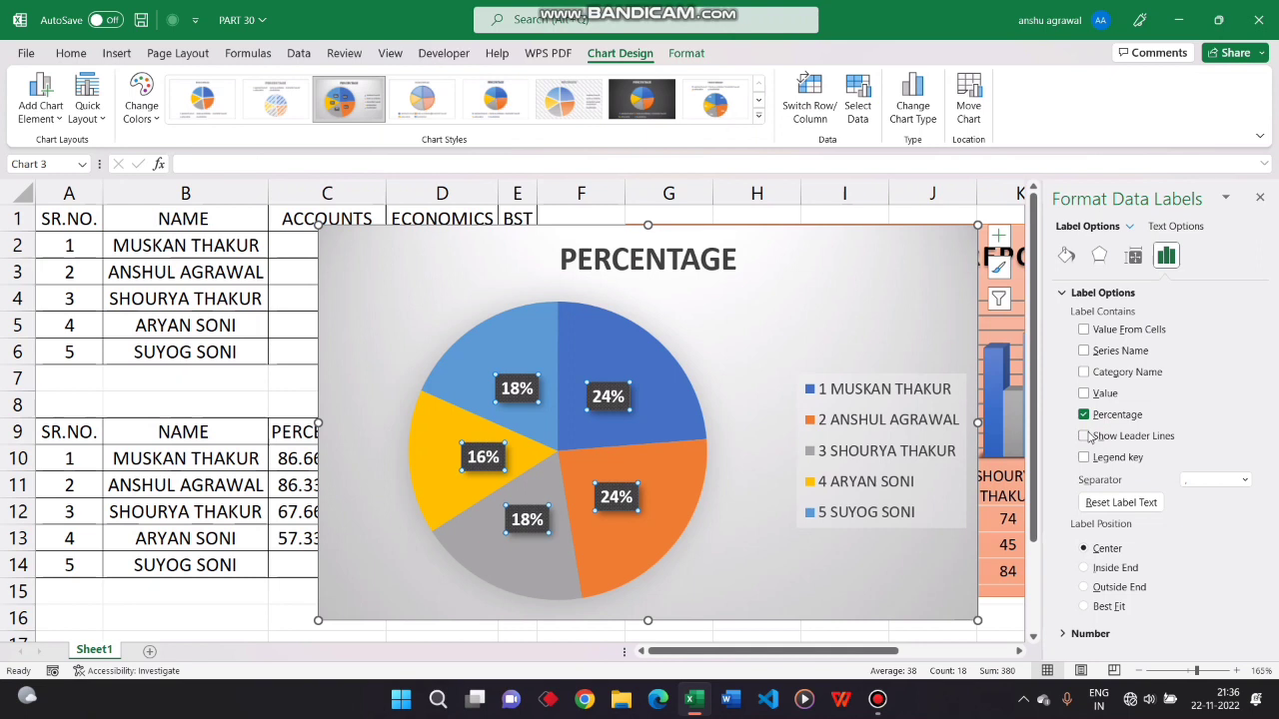
# Try showing values instead of percentages in the data labels, and restore the percentages
pyautogui.click(1084, 458)
pyautogui.click(1084, 414)
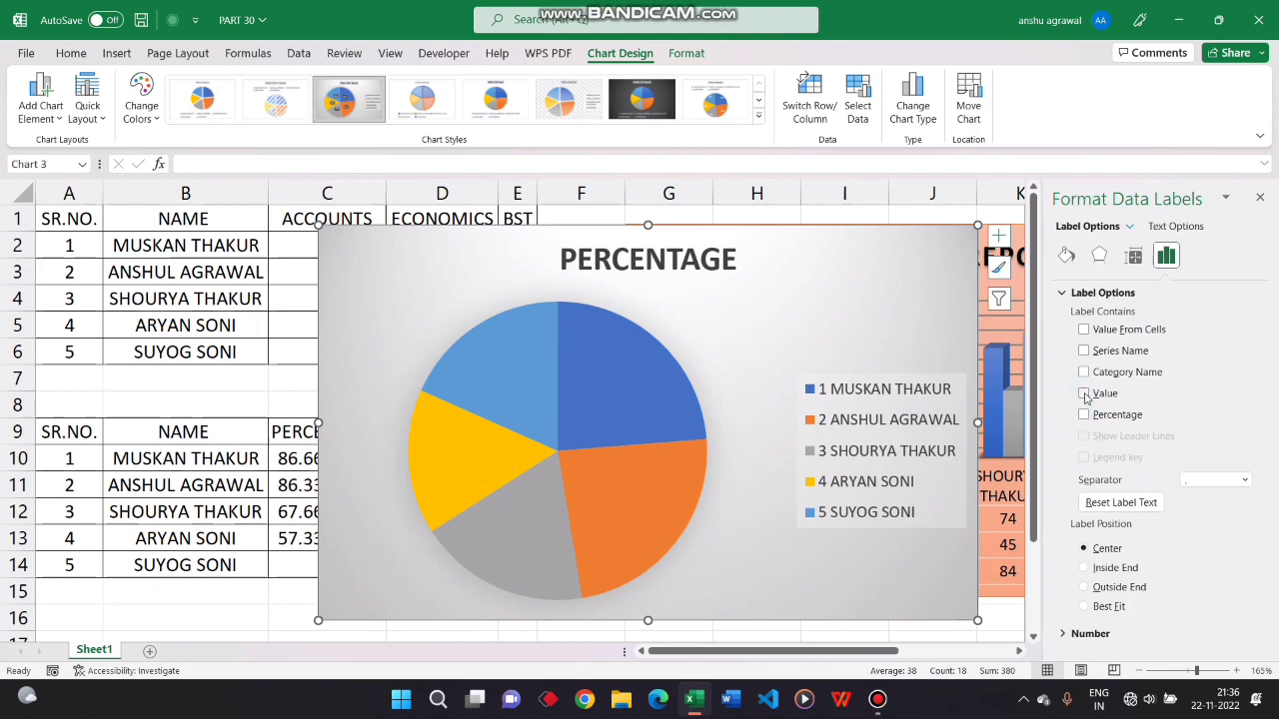
pyautogui.click(1084, 394)
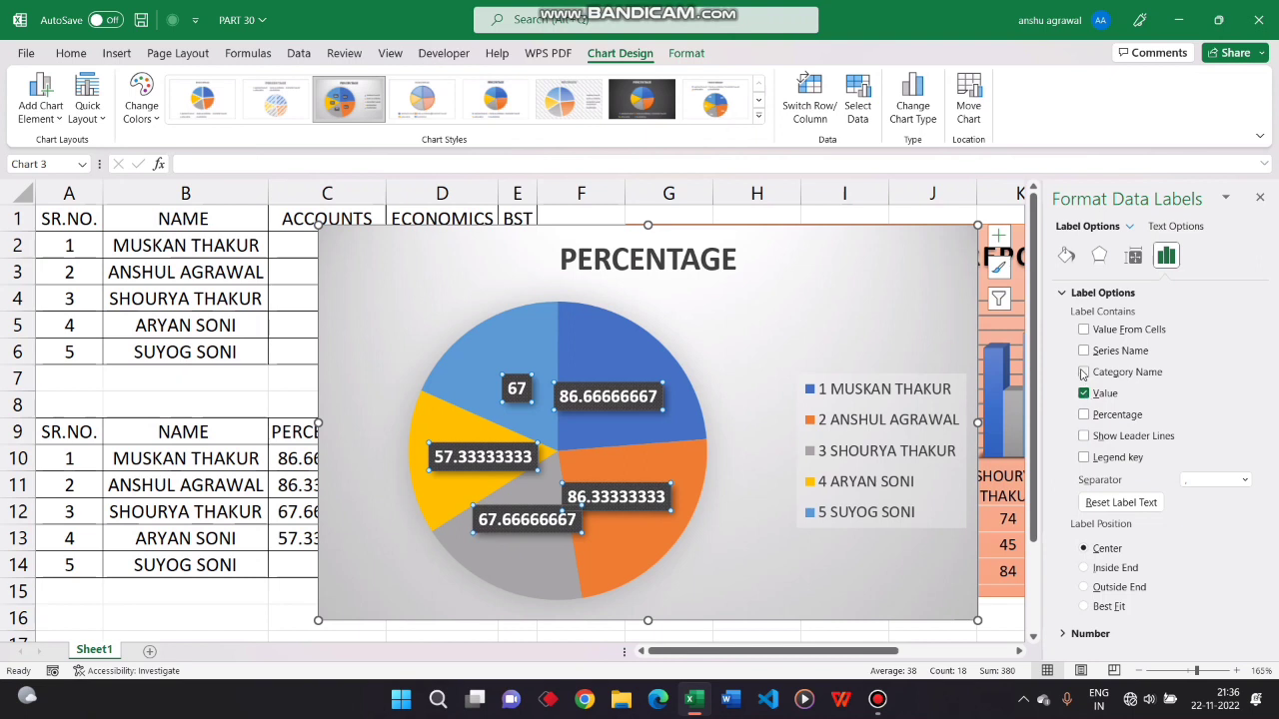
pyautogui.click(1084, 393)
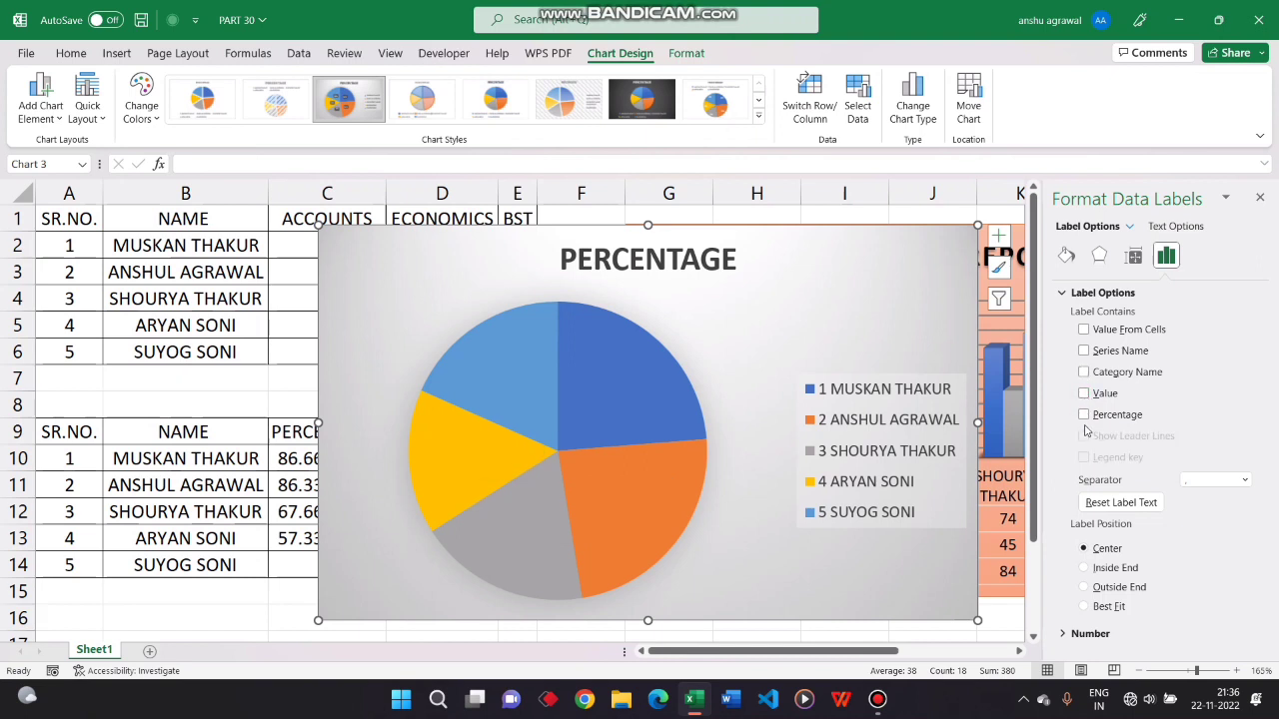
pyautogui.click(1084, 414)
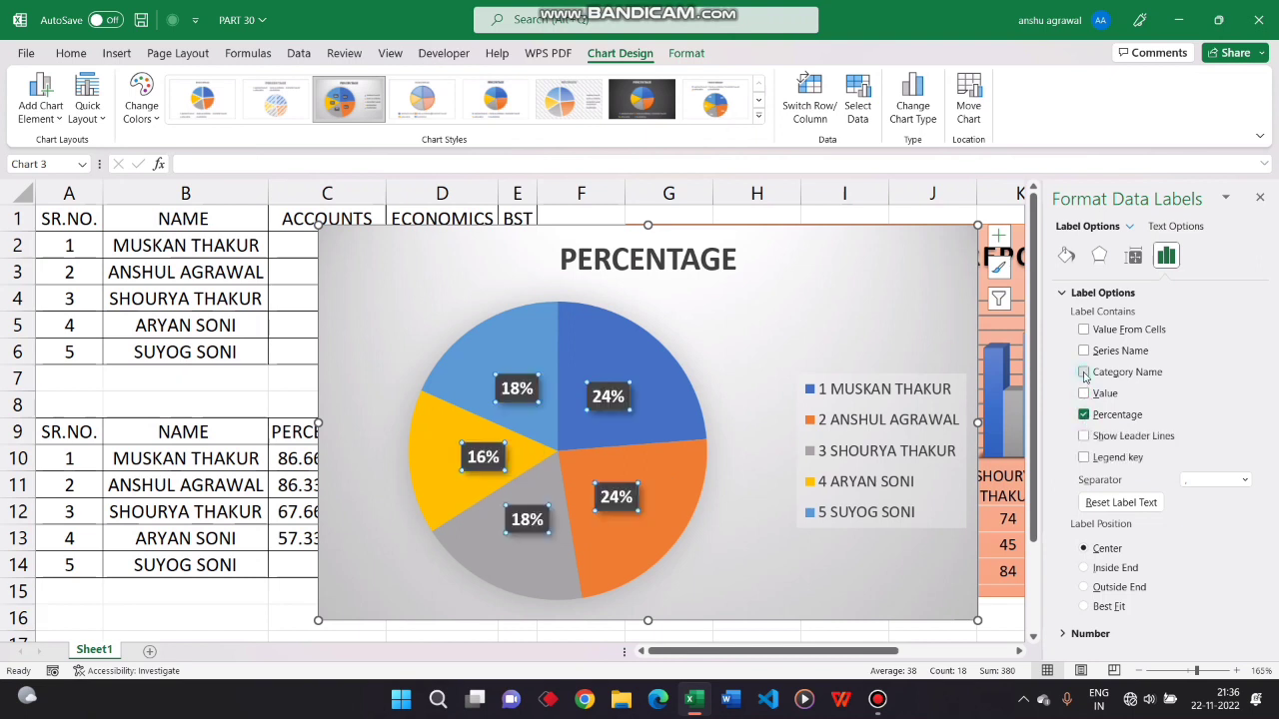
# Try adding category name and value to the percentage labels, and clear all three label contents
pyautogui.click(1084, 372)
pyautogui.click(1084, 372)
pyautogui.click(1084, 394)
pyautogui.click(1084, 373)
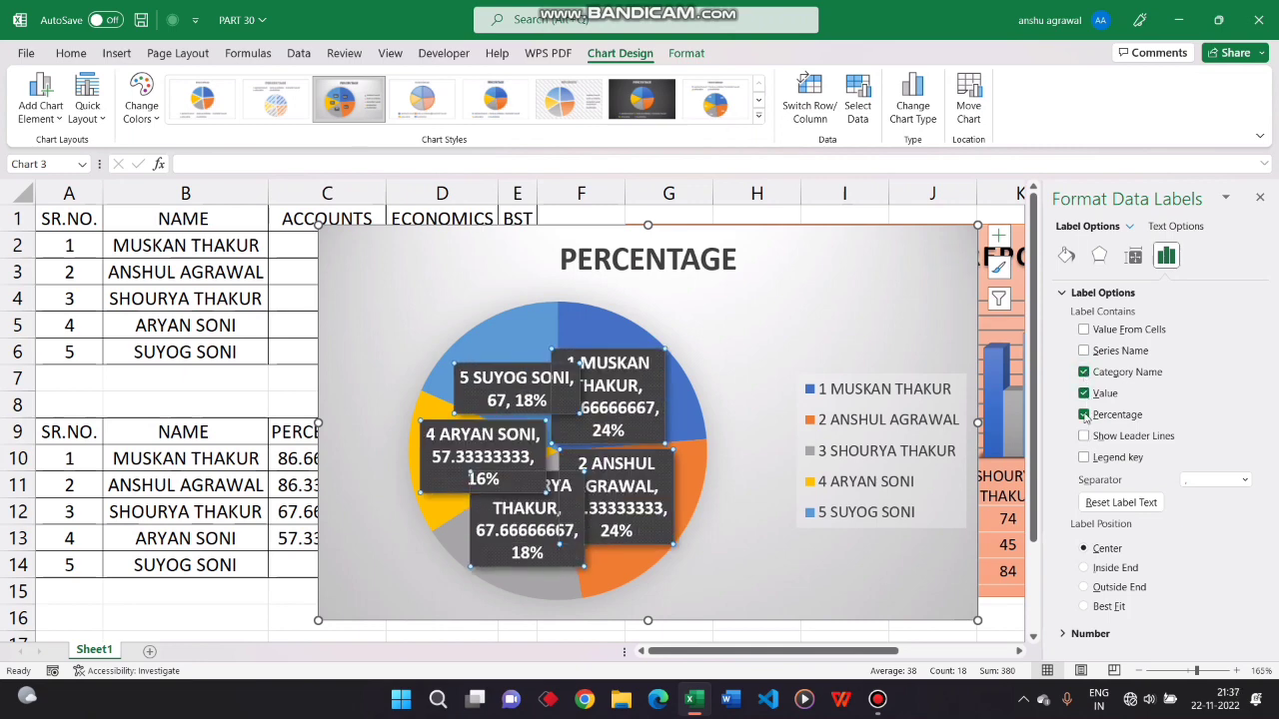
pyautogui.click(1084, 415)
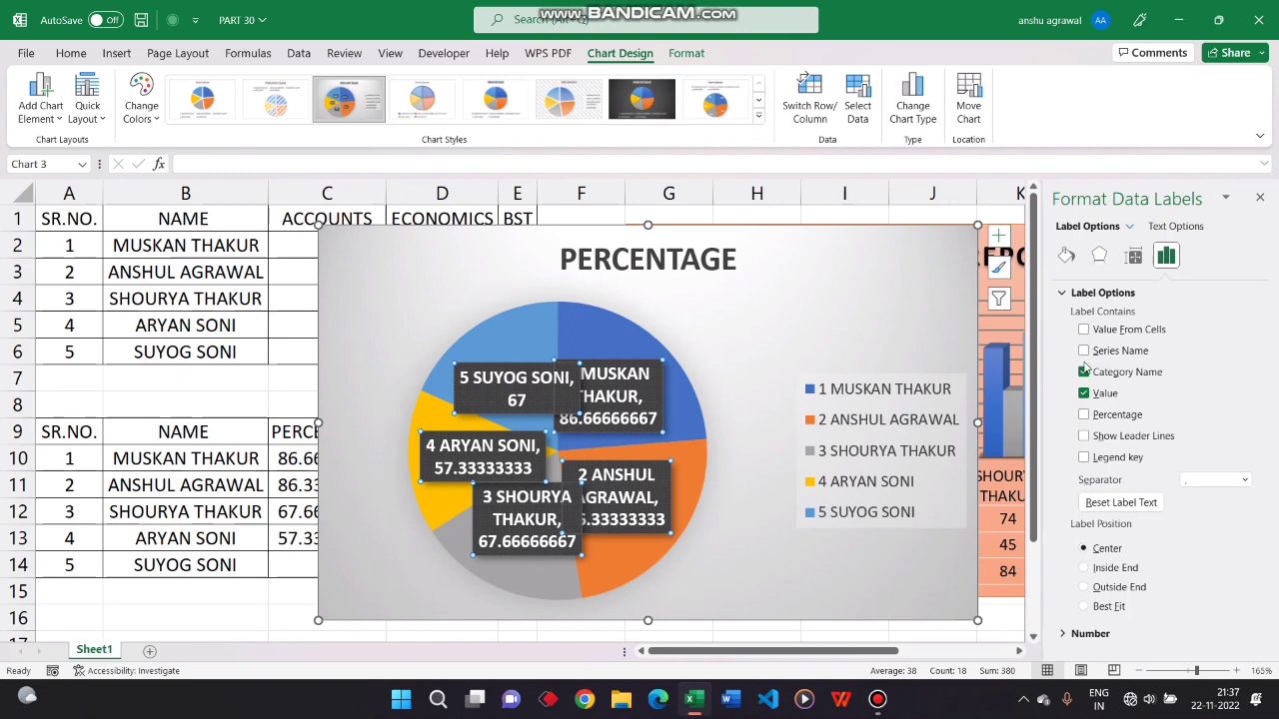
pyautogui.click(1084, 372)
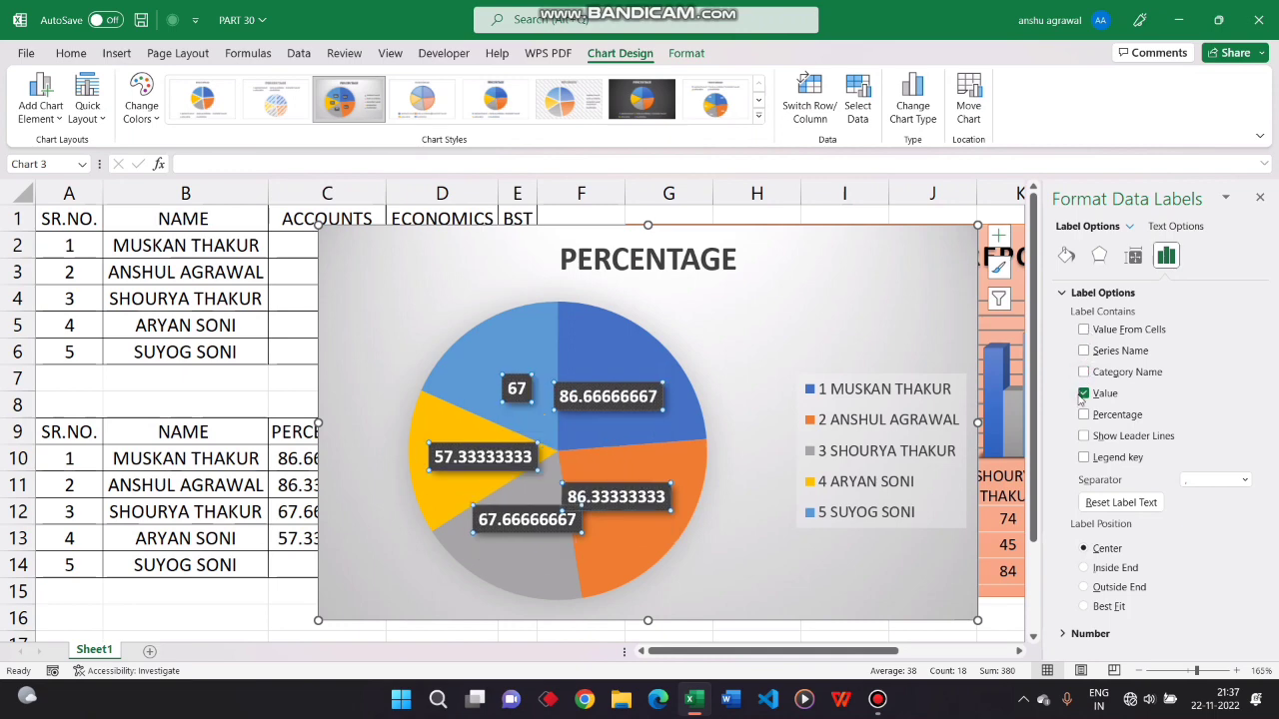
pyautogui.click(1084, 394)
# Try taking the data label text from cells C1:C6, and delete the resulting labels
pyautogui.click(1083, 330)
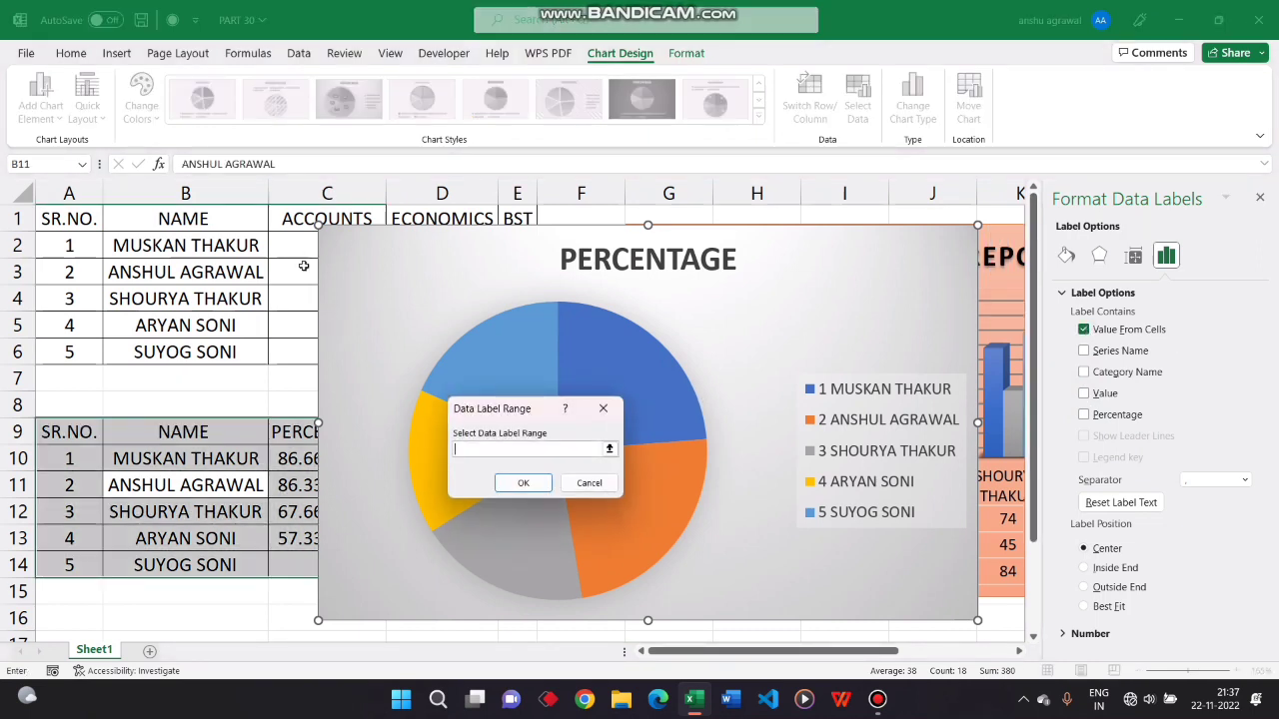
pyautogui.moveTo(290, 214); pyautogui.dragTo(294, 354)
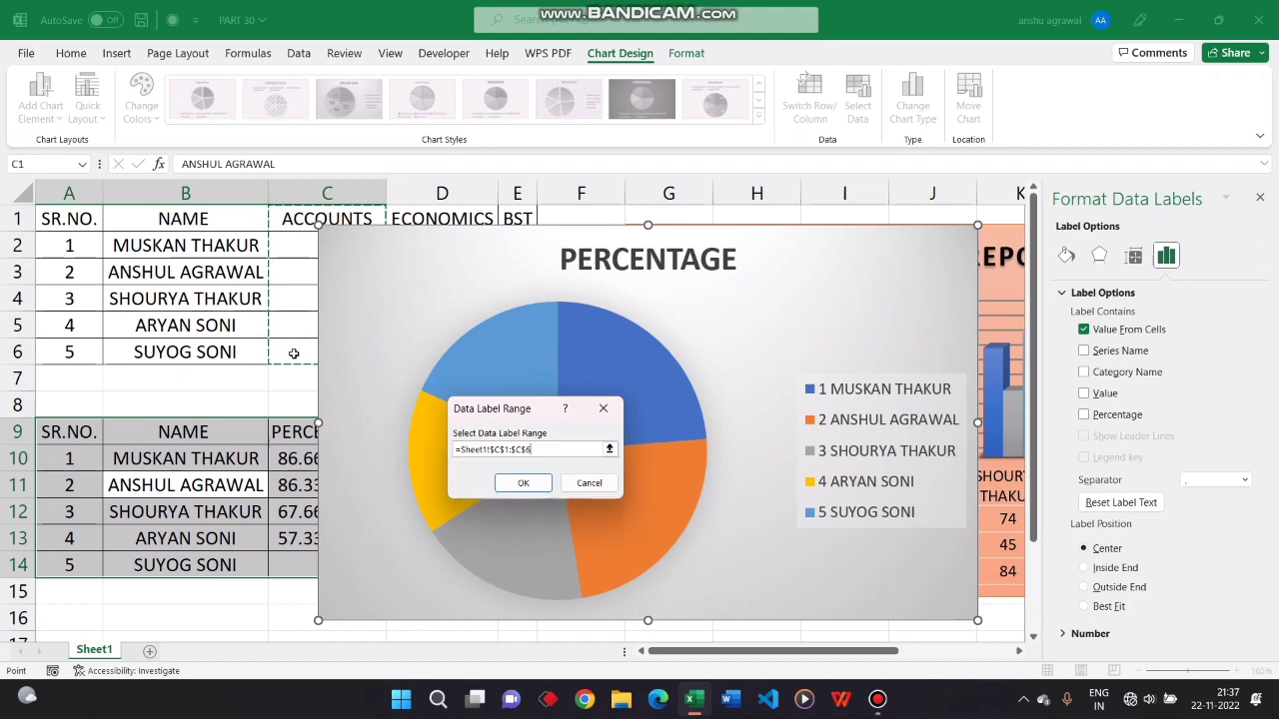
pyautogui.click(517, 482)
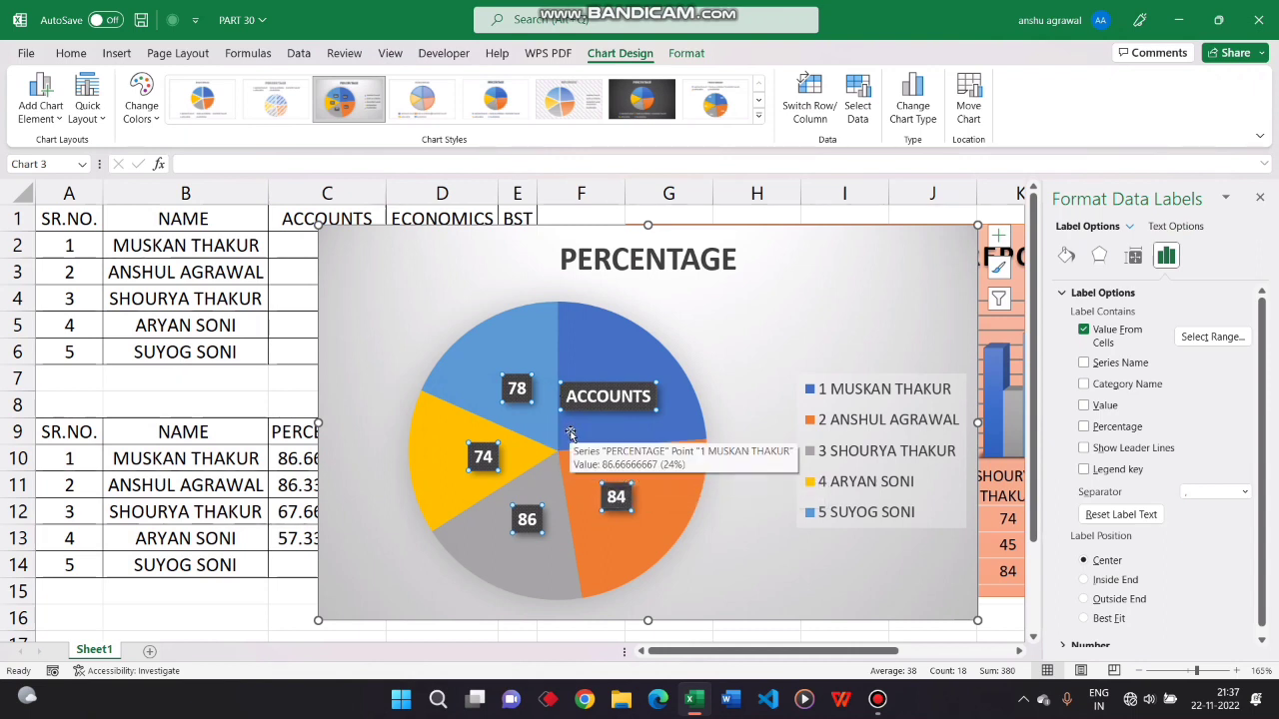
pyautogui.press('Delete')
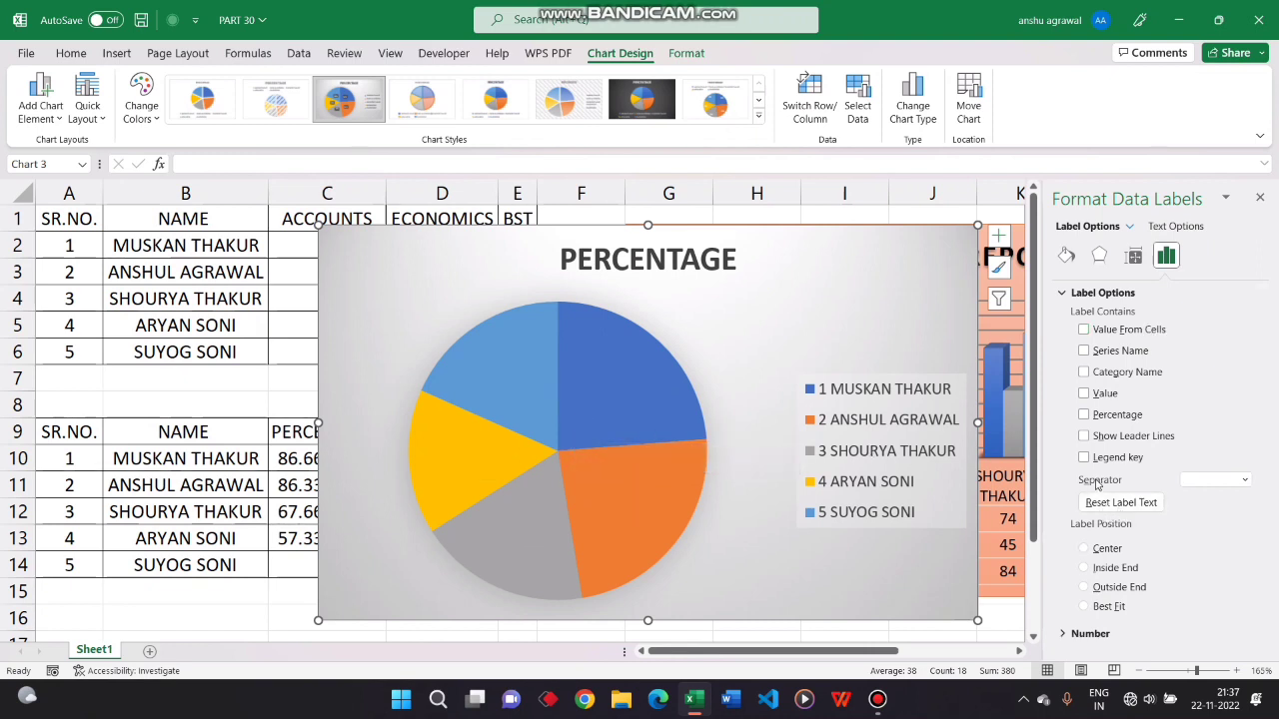
# Show the pie chart's data labels again with only the value as content
pyautogui.click(1085, 414)
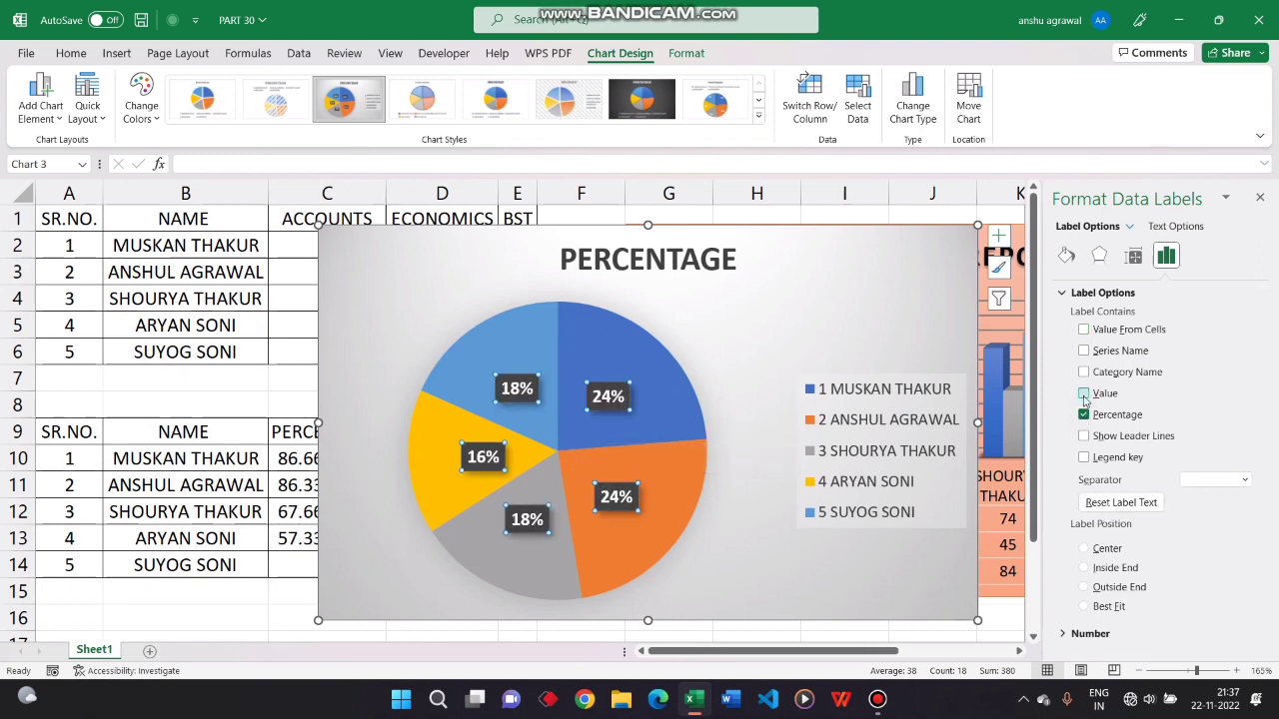
pyautogui.click(1084, 394)
pyautogui.click(1085, 415)
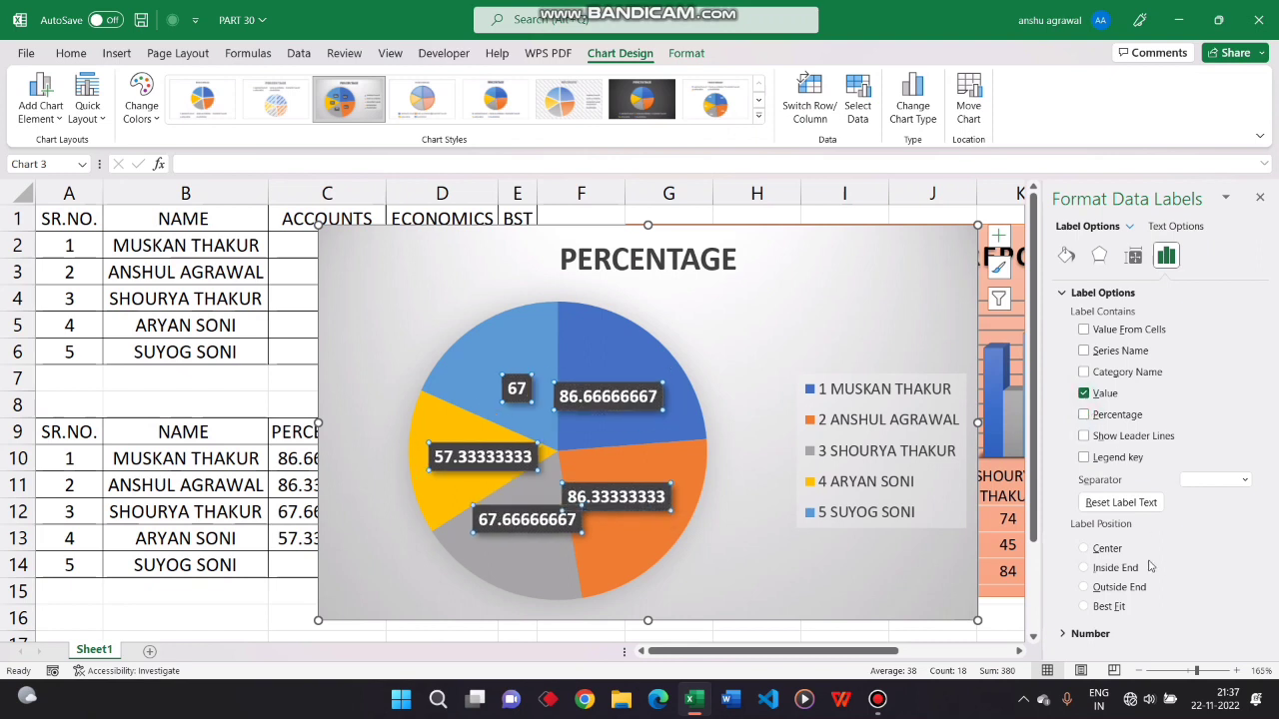
# Try the Inside End, Outside End and Best Fit label positions, and settle on Outside End
pyautogui.click(1093, 569)
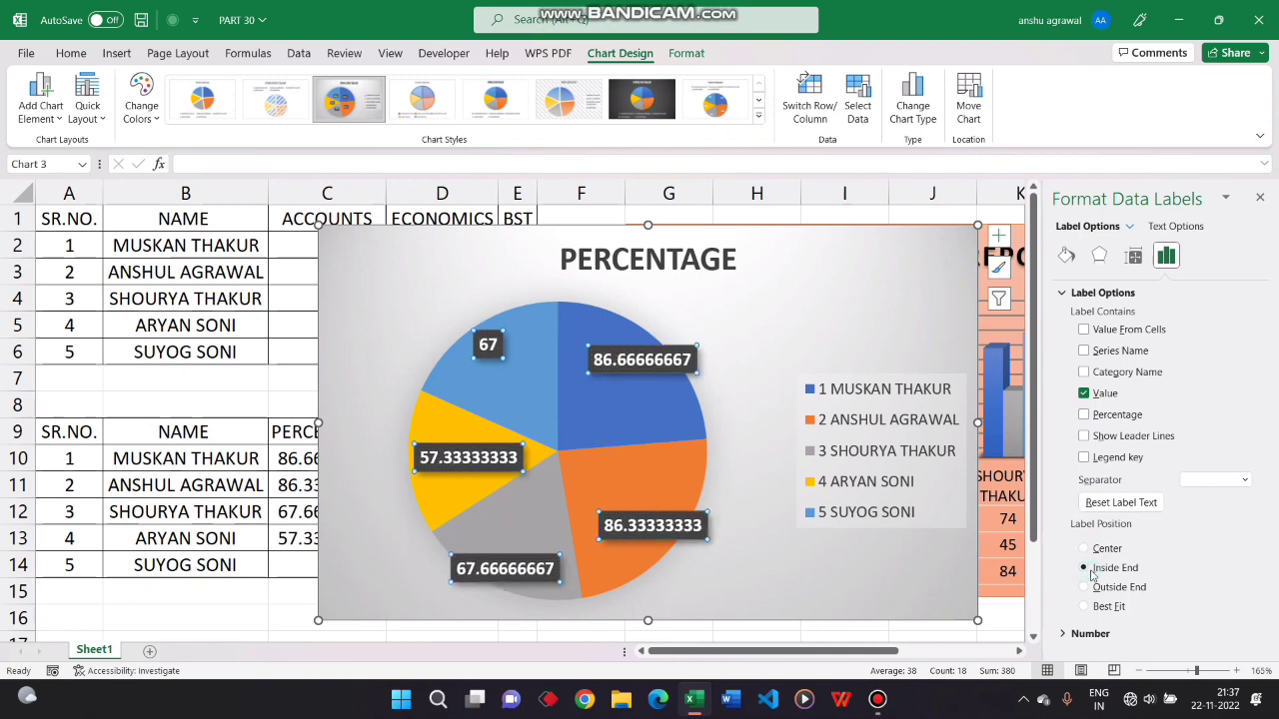
pyautogui.click(1084, 588)
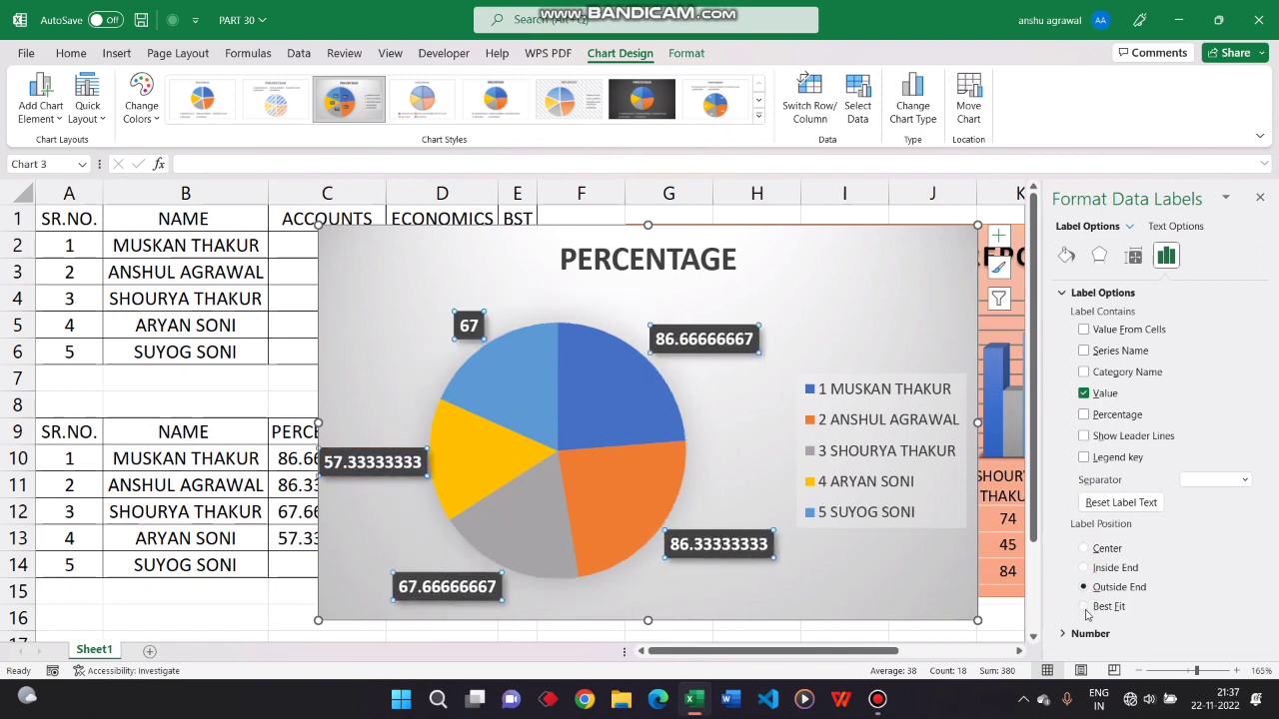
pyautogui.click(1085, 607)
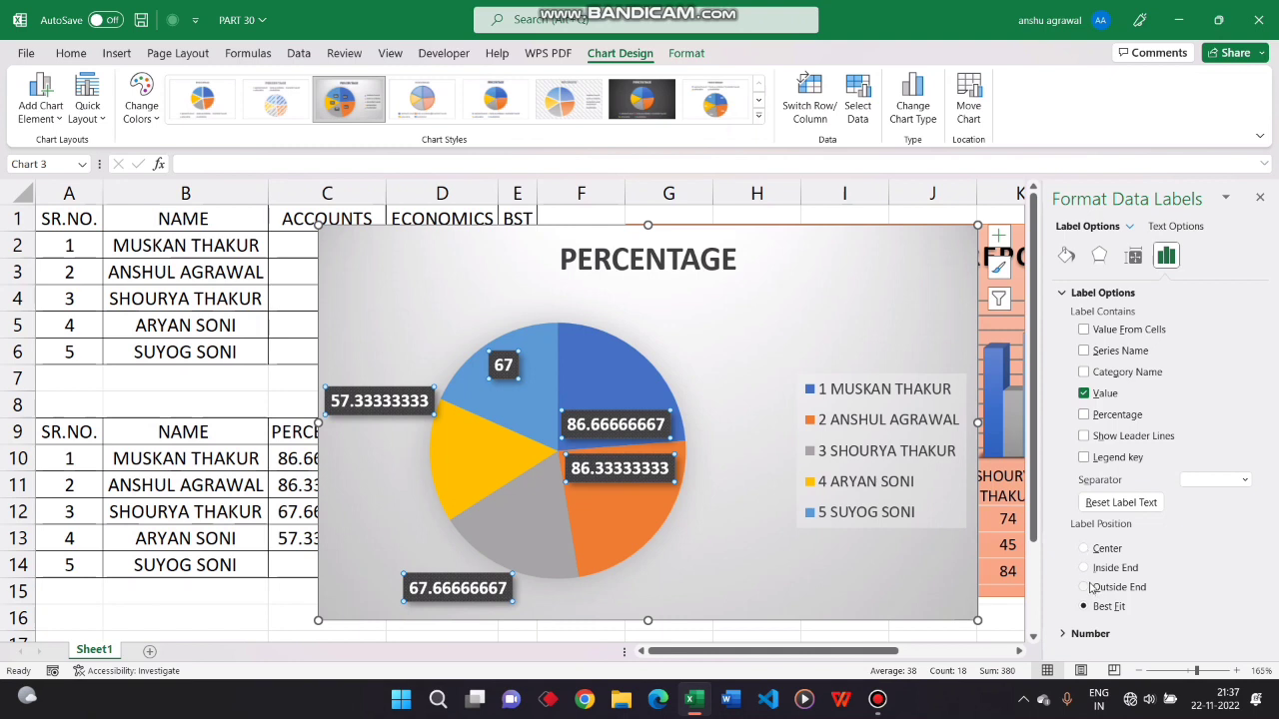
pyautogui.click(1085, 587)
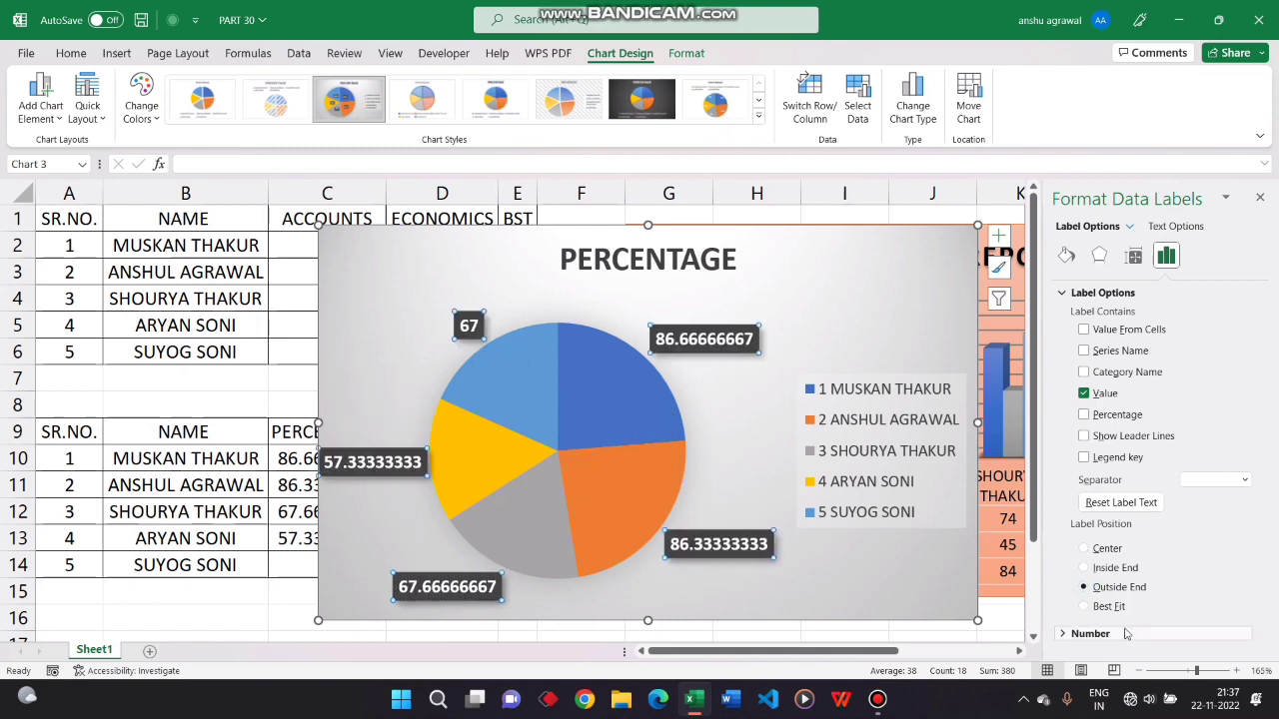
# Examine the data labels' number format categories, their size and alignment settings, and the pie's series options
pyautogui.click(1107, 633)
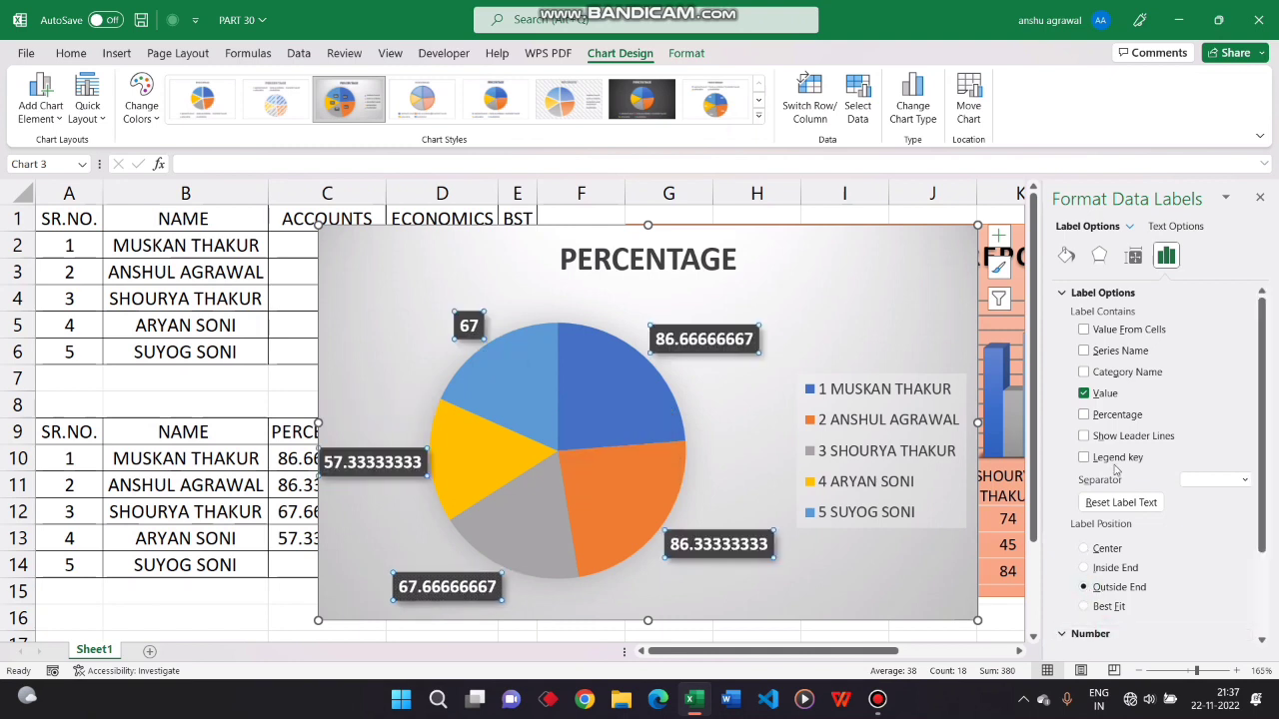
pyautogui.scroll(-3, 1115, 469)
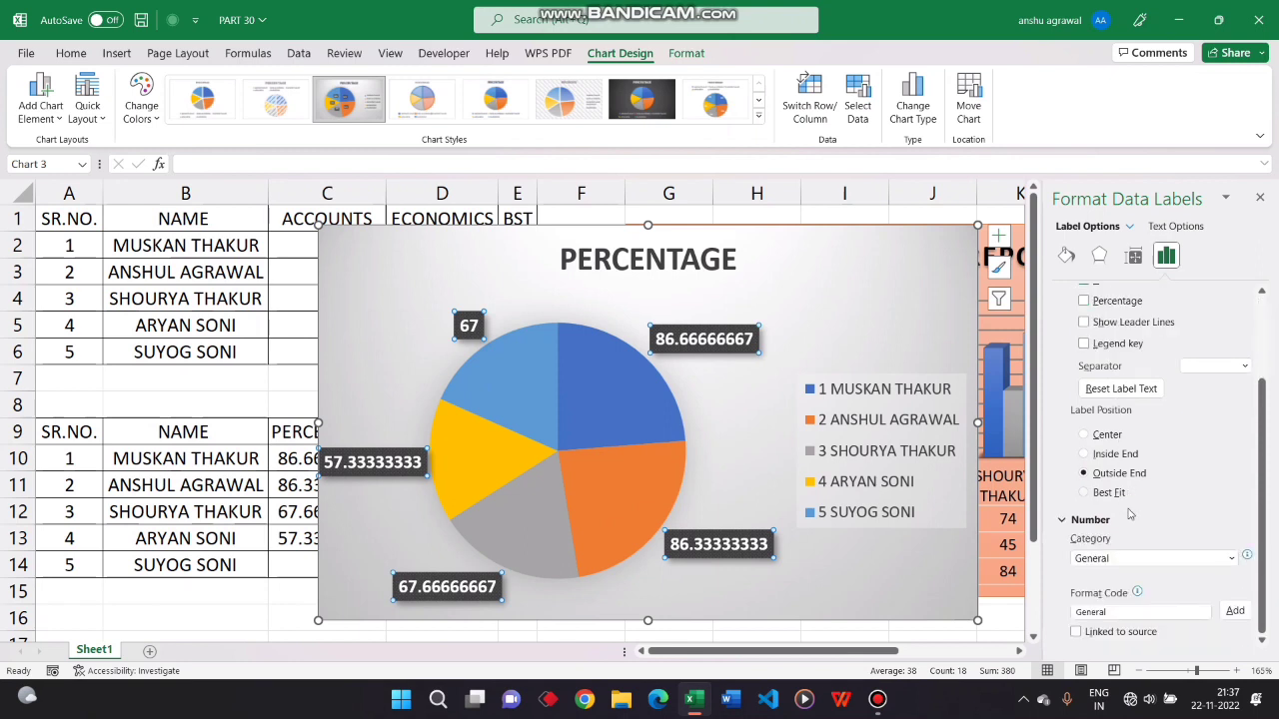
pyautogui.click(1105, 559)
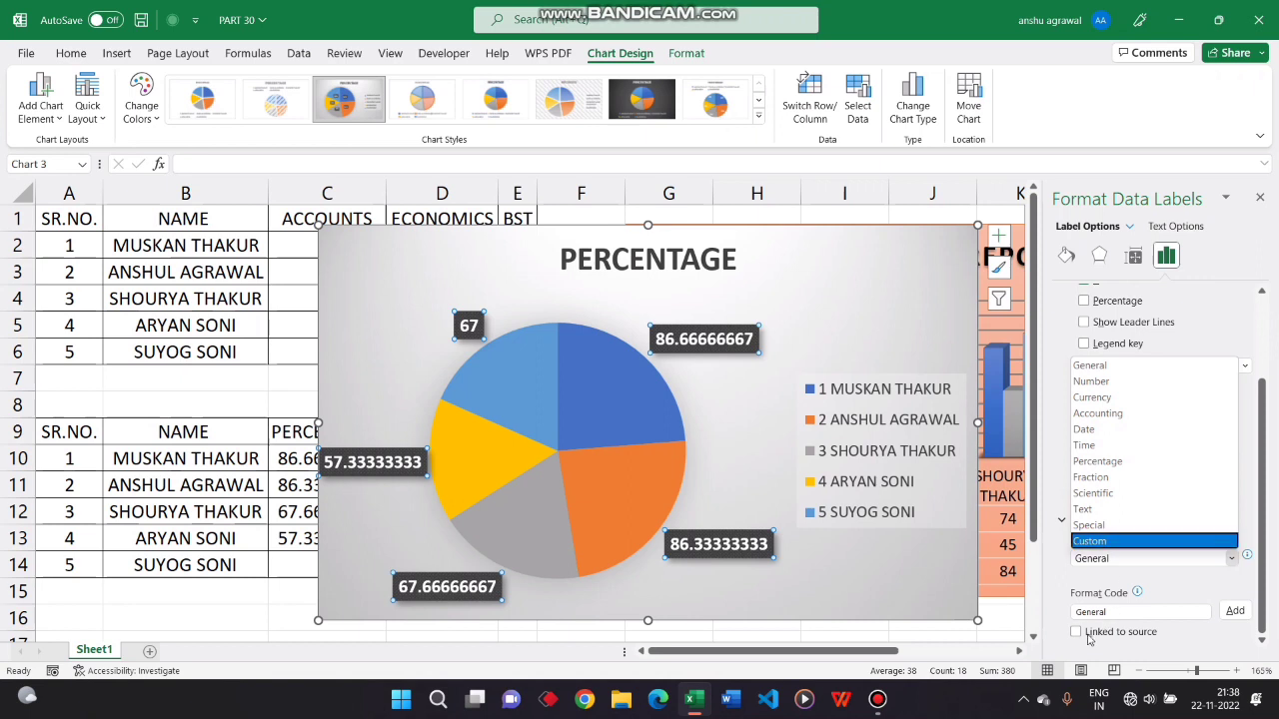
pyautogui.click(1061, 520)
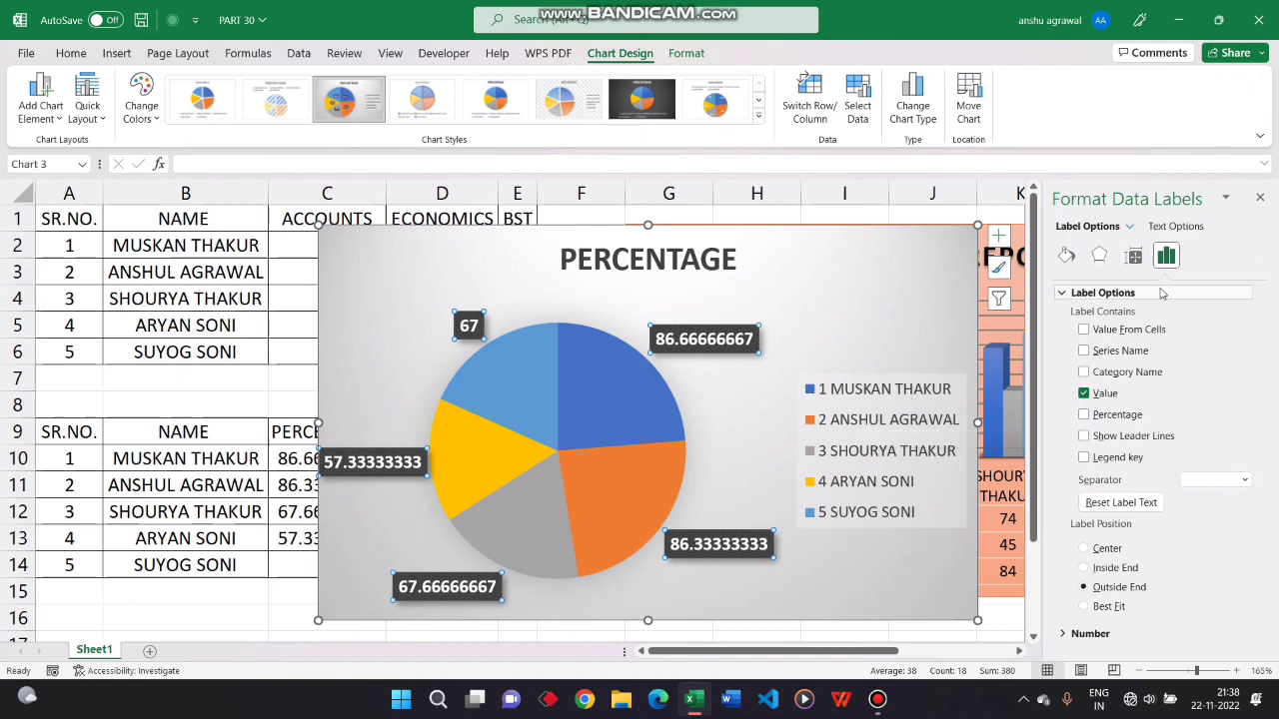
pyautogui.click(1133, 257)
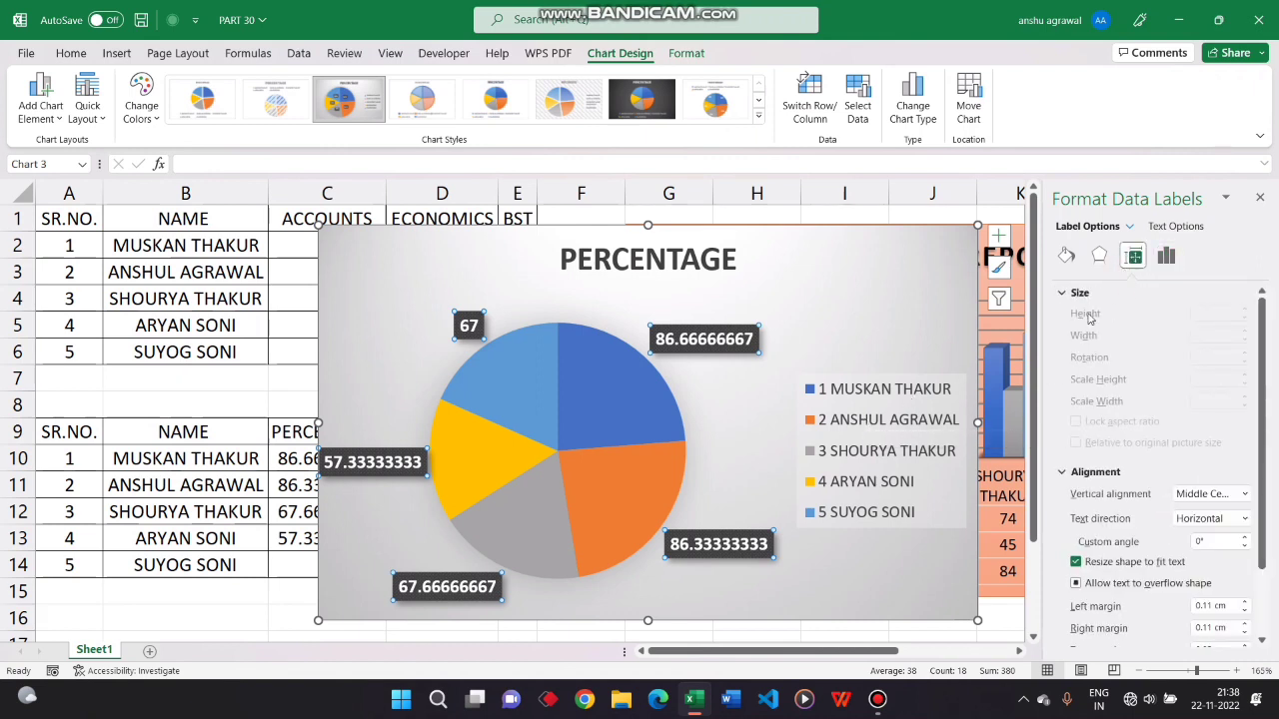
pyautogui.click(523, 499)
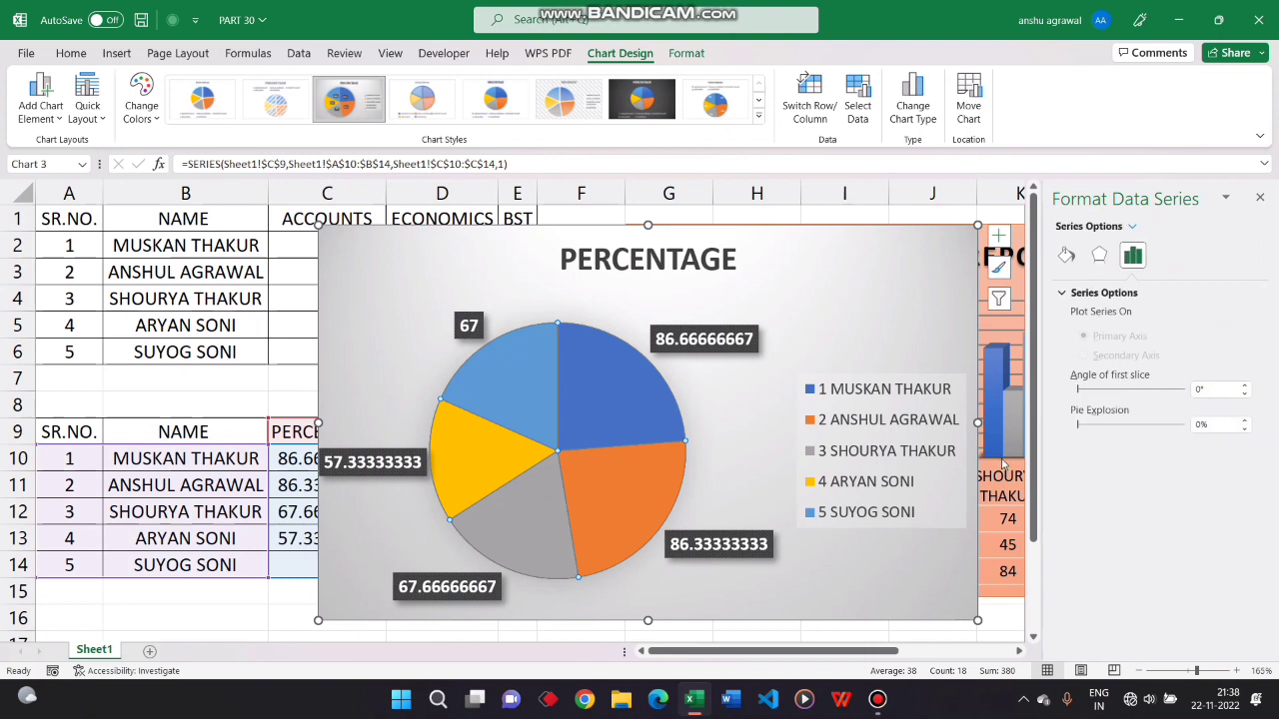
pyautogui.click(1066, 292)
# Set the chart area's height to 7.5 cm and lock its aspect ratio
pyautogui.click(811, 277)
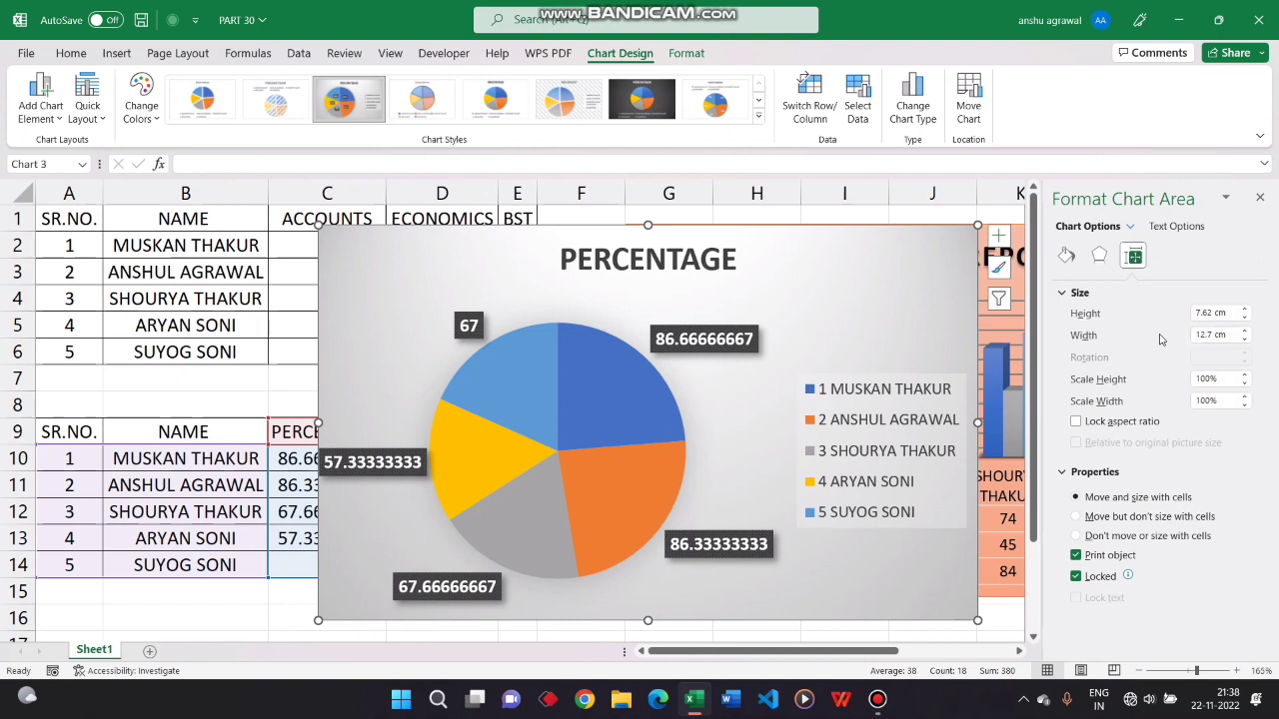
pyautogui.click(1243, 313)
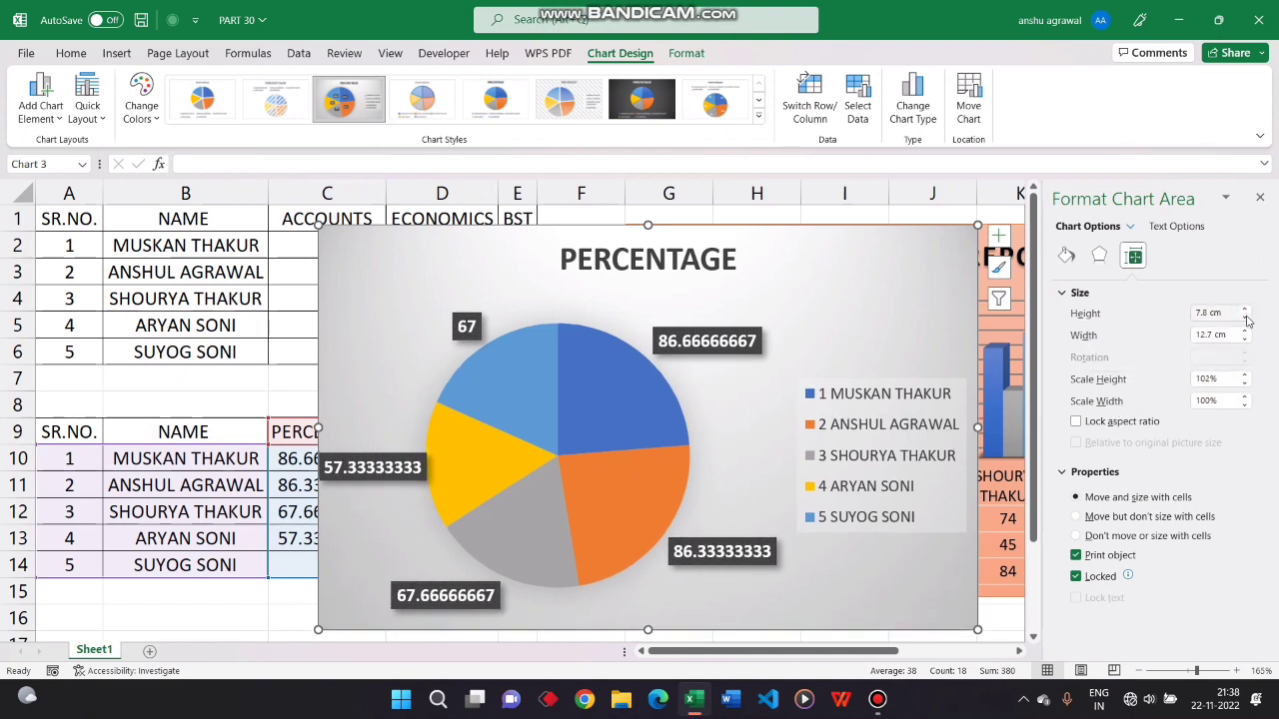
pyautogui.click(1245, 319)
pyautogui.click(1245, 318)
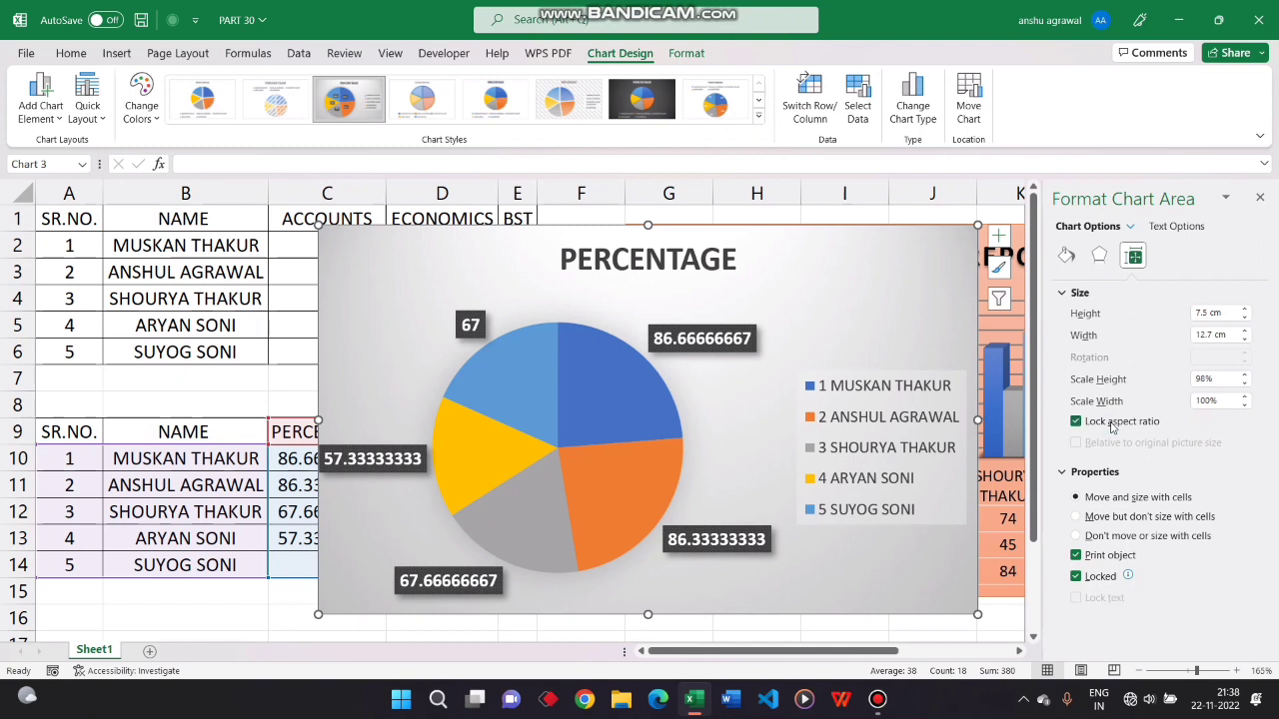
# Enlarge the chart proportionally to a height of 7.9 cm
pyautogui.click(1246, 313)
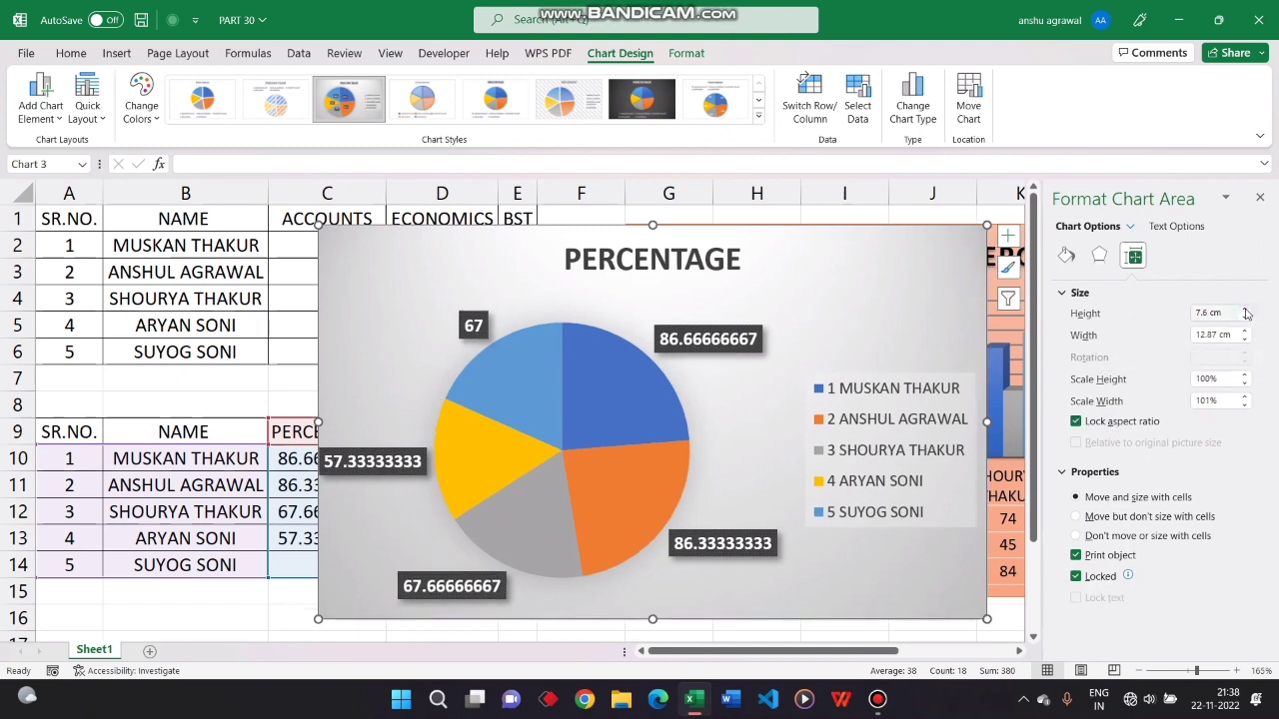
pyautogui.click(1246, 313)
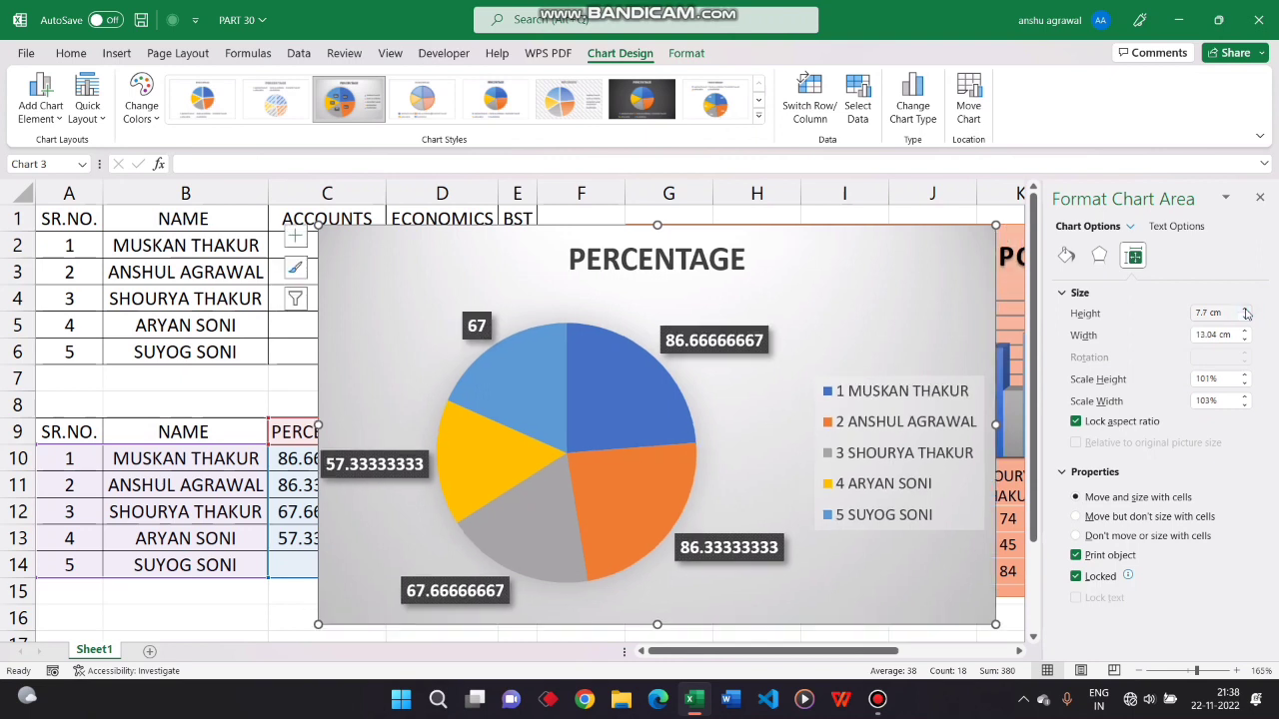
pyautogui.click(1246, 312)
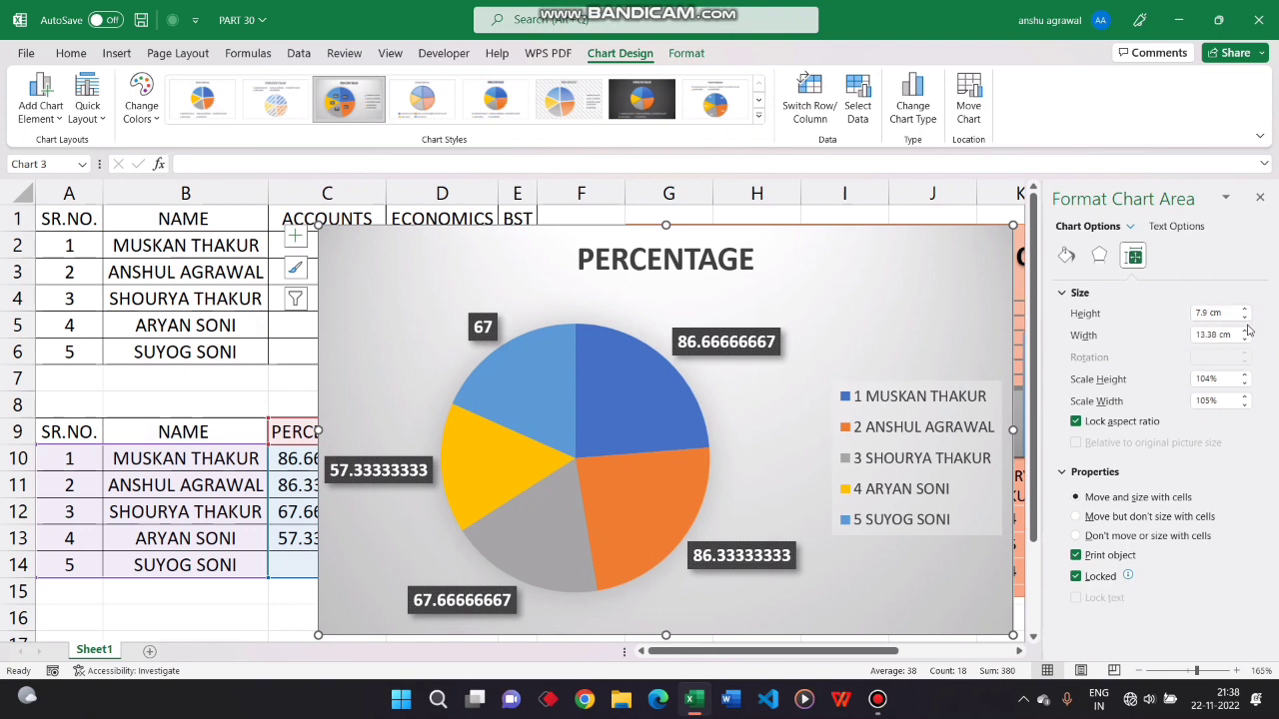
# Reduce the chart's width to 12.8 cm, and raise its height to 7.8 cm with proportions locked
pyautogui.click(1245, 332)
pyautogui.click(1245, 340)
pyautogui.click(1245, 340)
pyautogui.click(1244, 340)
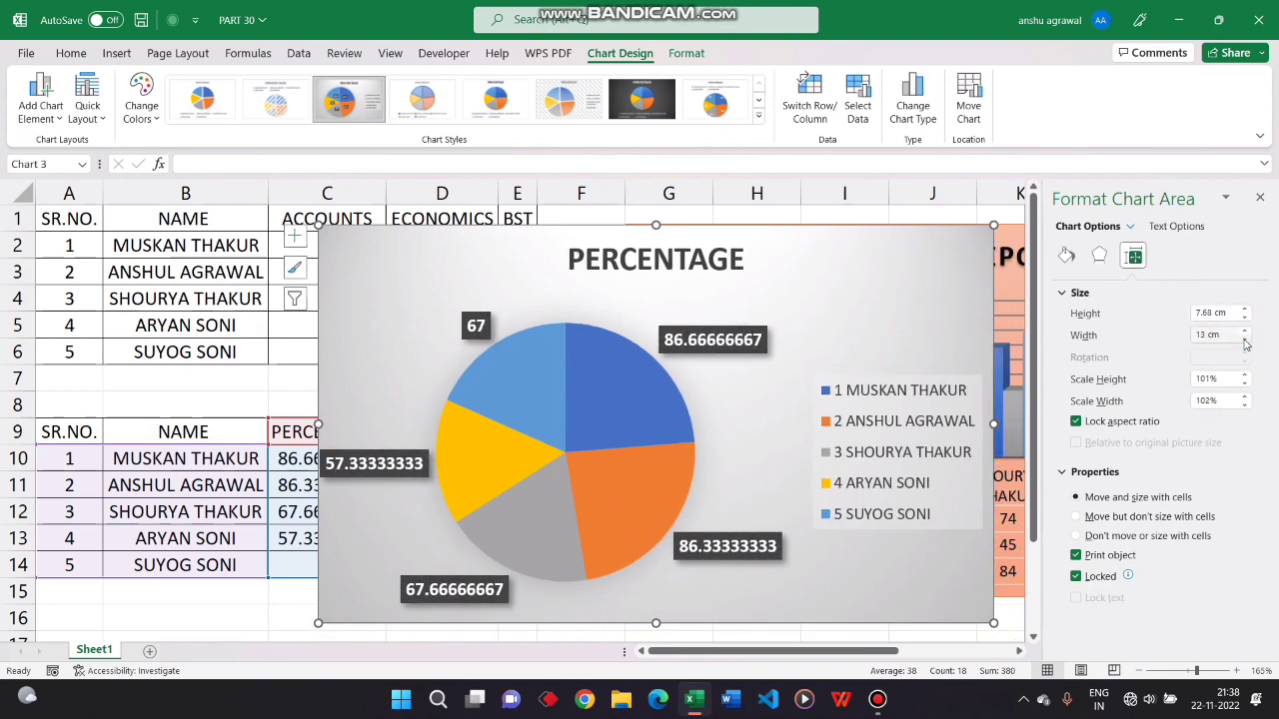
pyautogui.click(1245, 340)
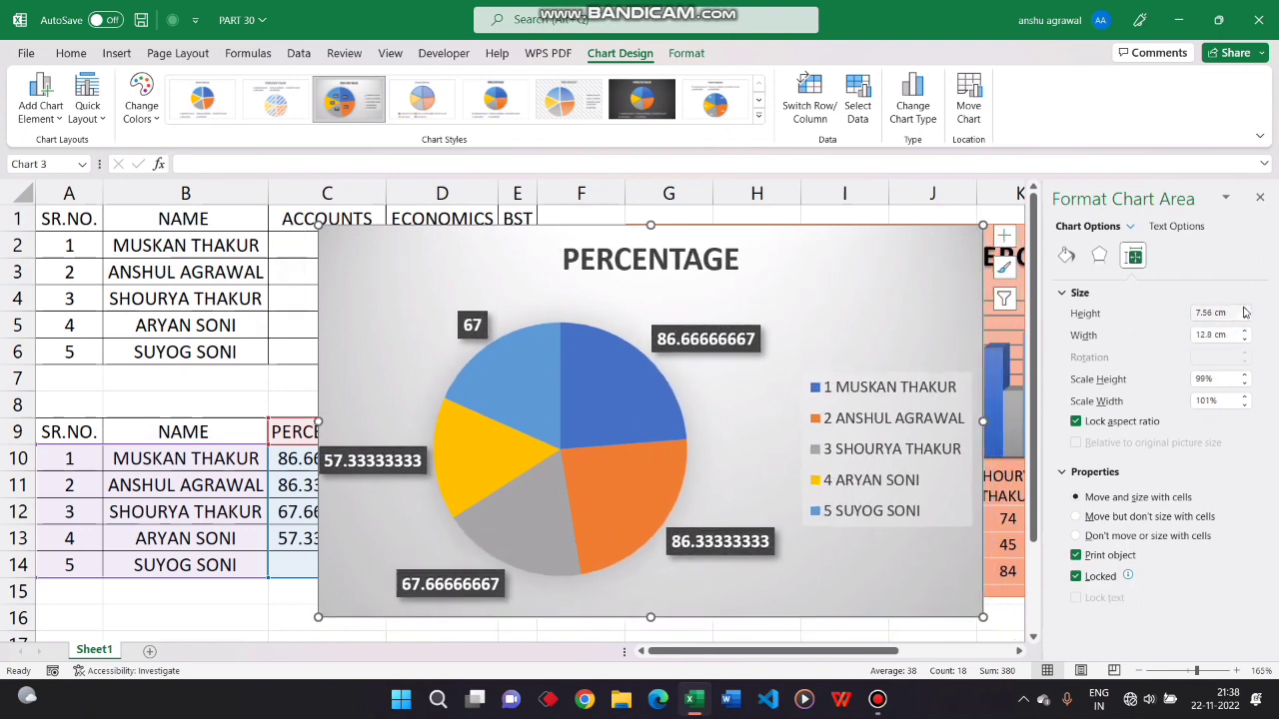
pyautogui.click(1244, 310)
pyautogui.click(1244, 310)
pyautogui.click(1244, 310)
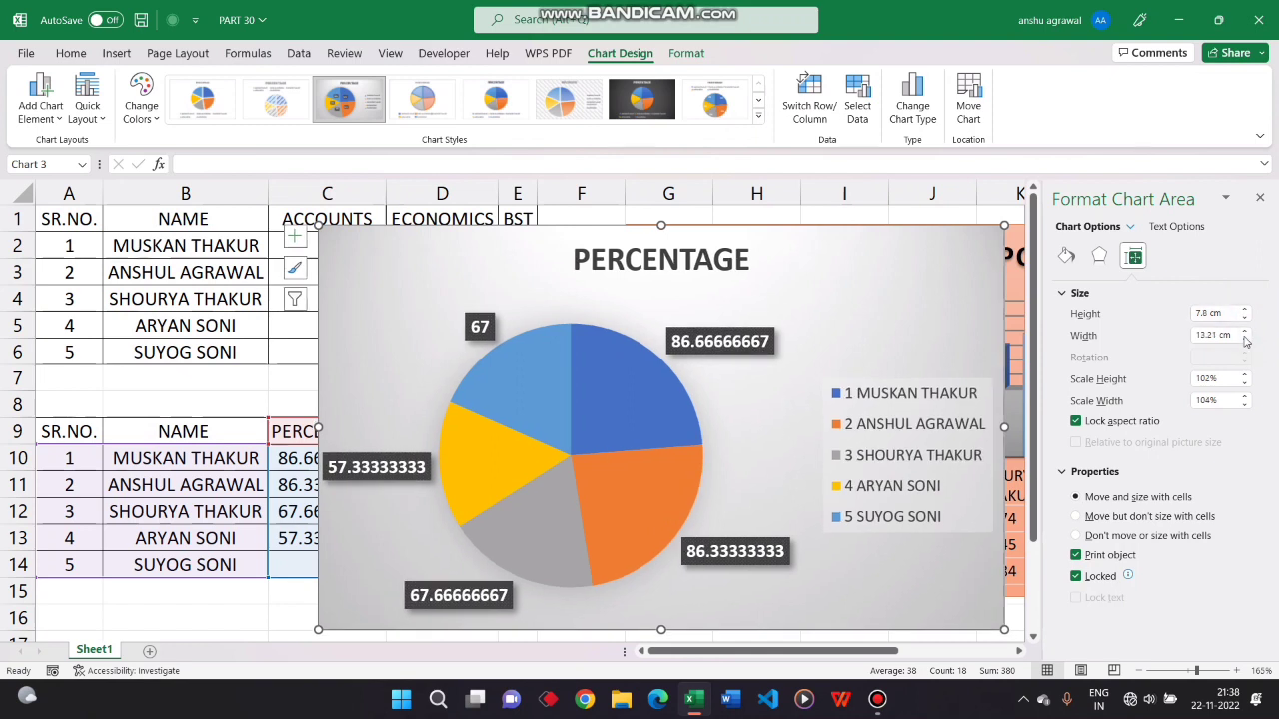
# Reduce the chart's width to 12.9 cm with proportions locked, and unlock its aspect ratio
pyautogui.click(1243, 333)
pyautogui.click(1244, 333)
pyautogui.click(1244, 341)
pyautogui.click(1243, 341)
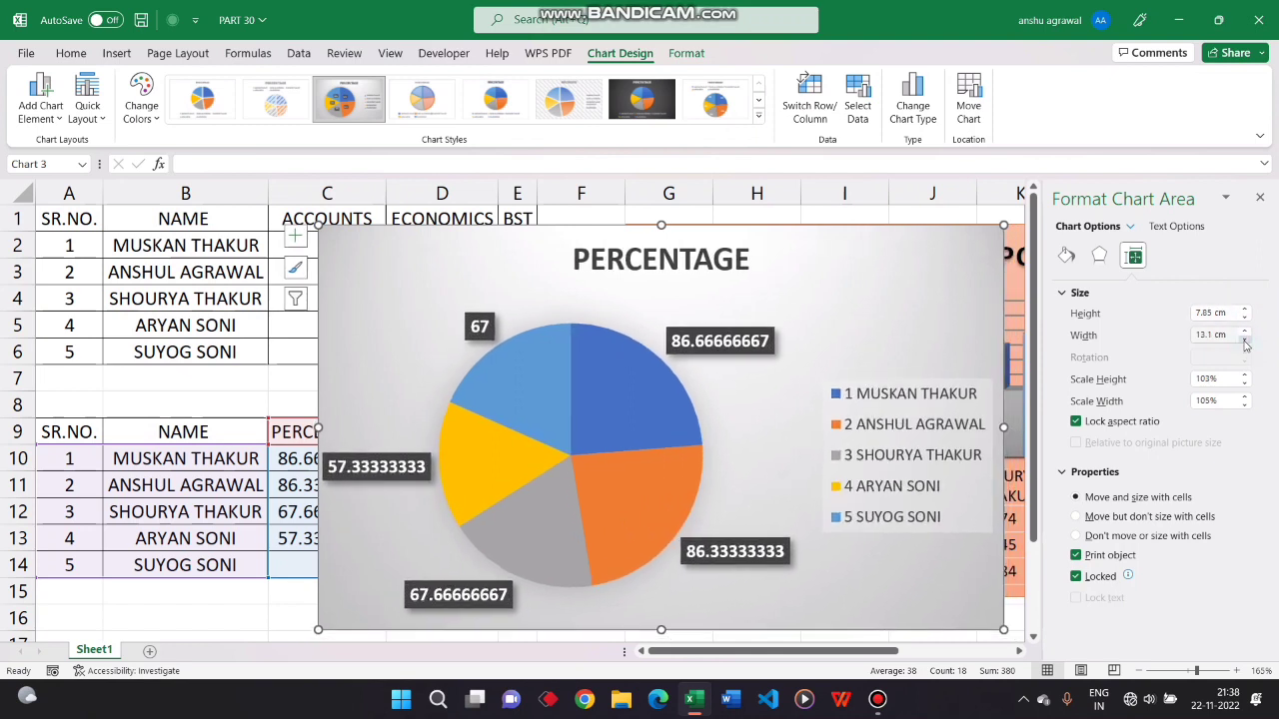
pyautogui.click(1244, 341)
pyautogui.click(1244, 340)
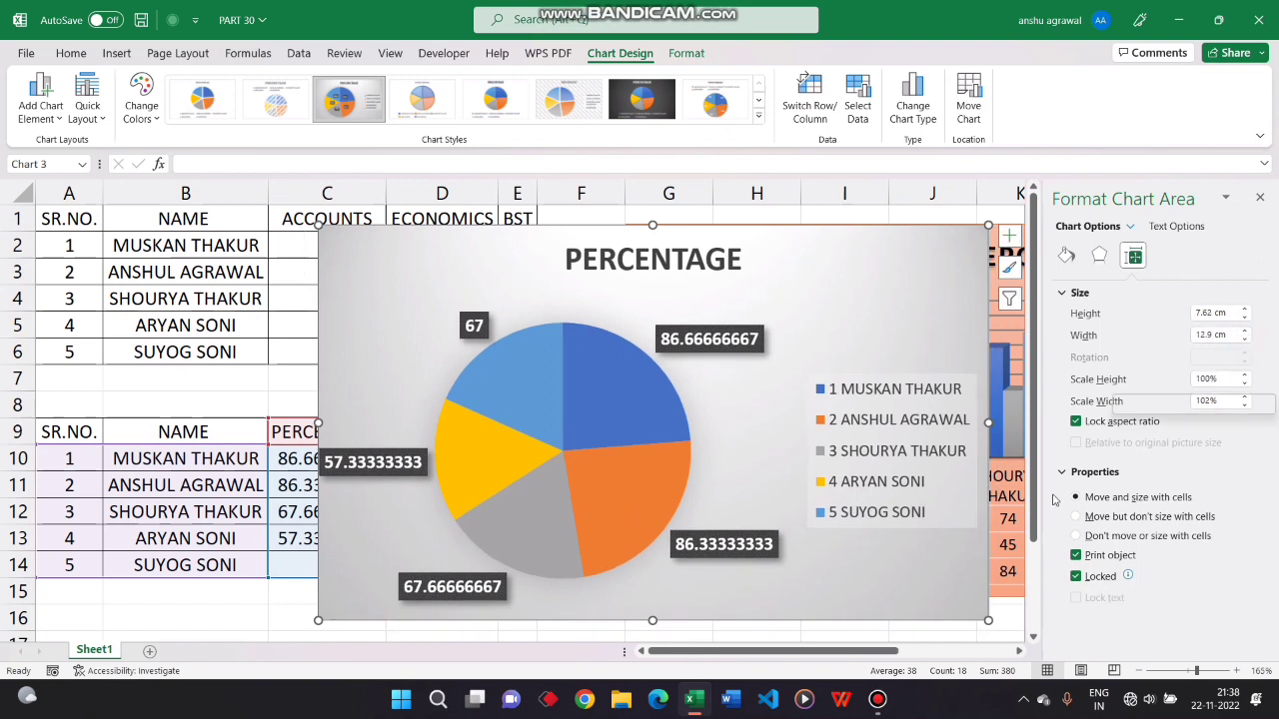
pyautogui.click(1076, 421)
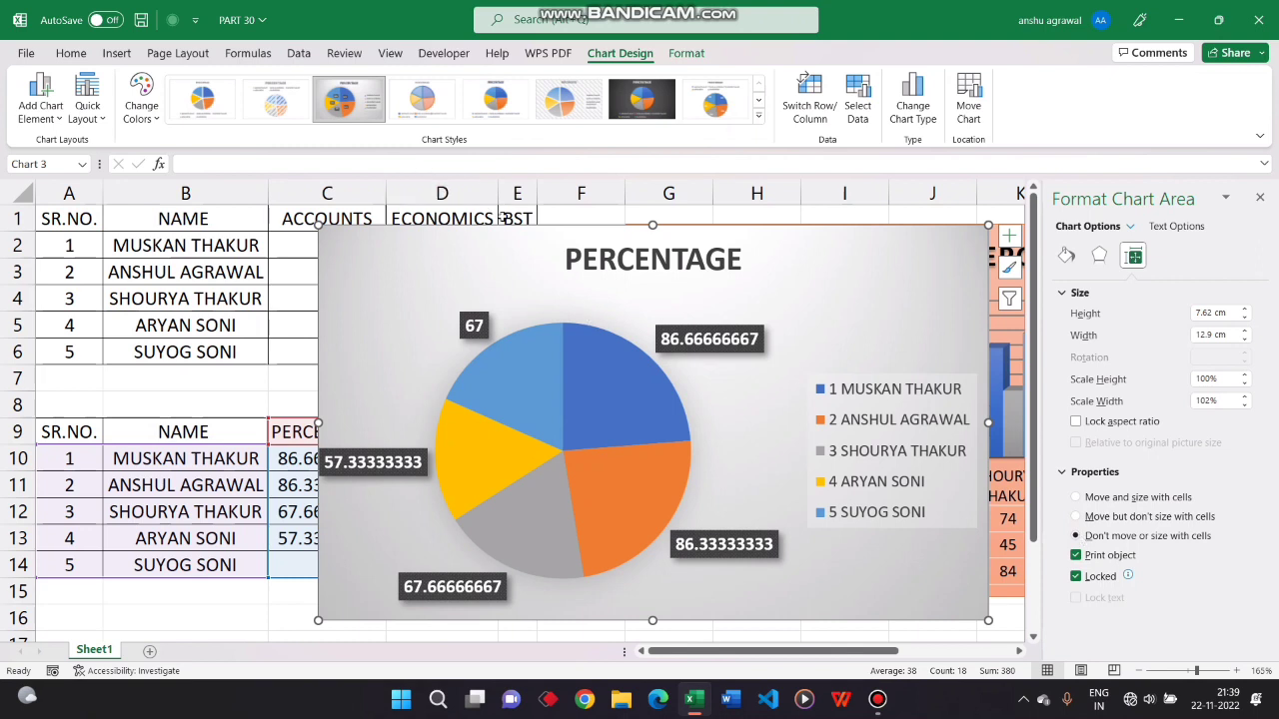
# Resize column D under the different chart placement options, ending with Move and size with cells and a narrower column D
pyautogui.moveTo(497, 193)
pyautogui.mouseDown()
pyautogui.moveTo(633, 186)
pyautogui.moveTo(466, 186)
pyautogui.moveTo(648, 183)
pyautogui.moveTo(455, 190)
pyautogui.moveTo(505, 190)
pyautogui.mouseUp()
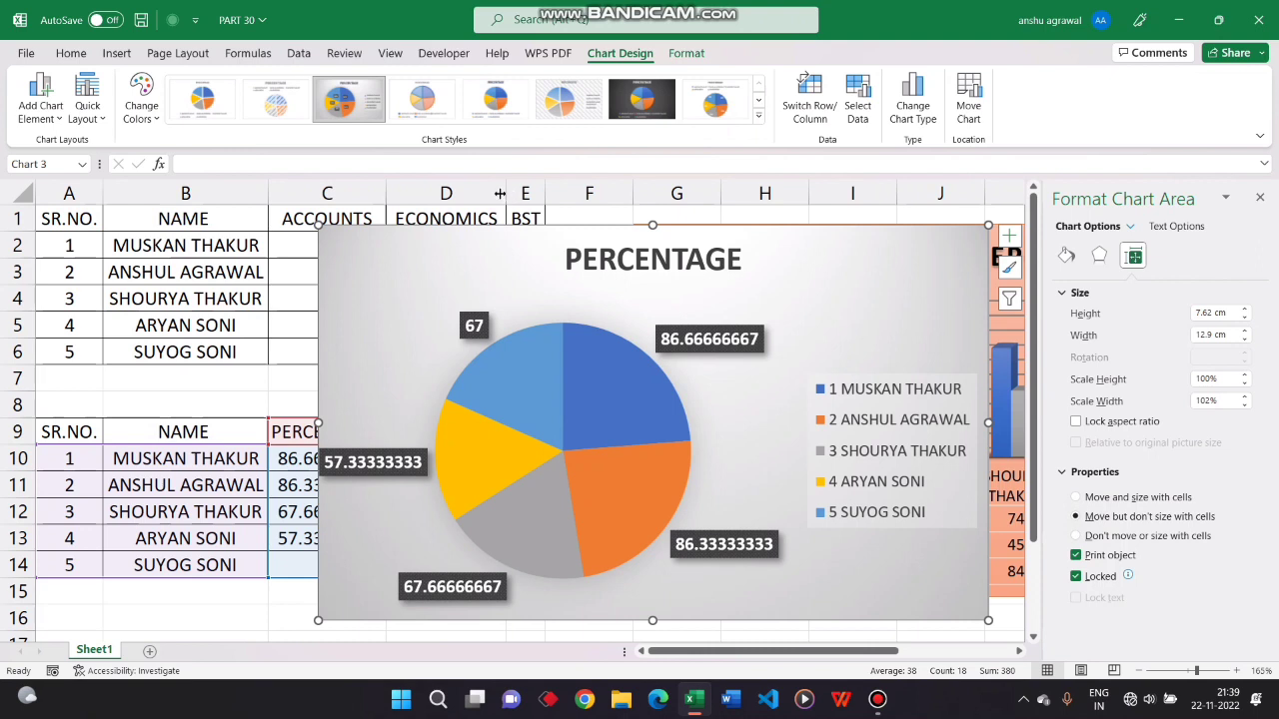
pyautogui.moveTo(500, 193); pyautogui.dragTo(537, 186)
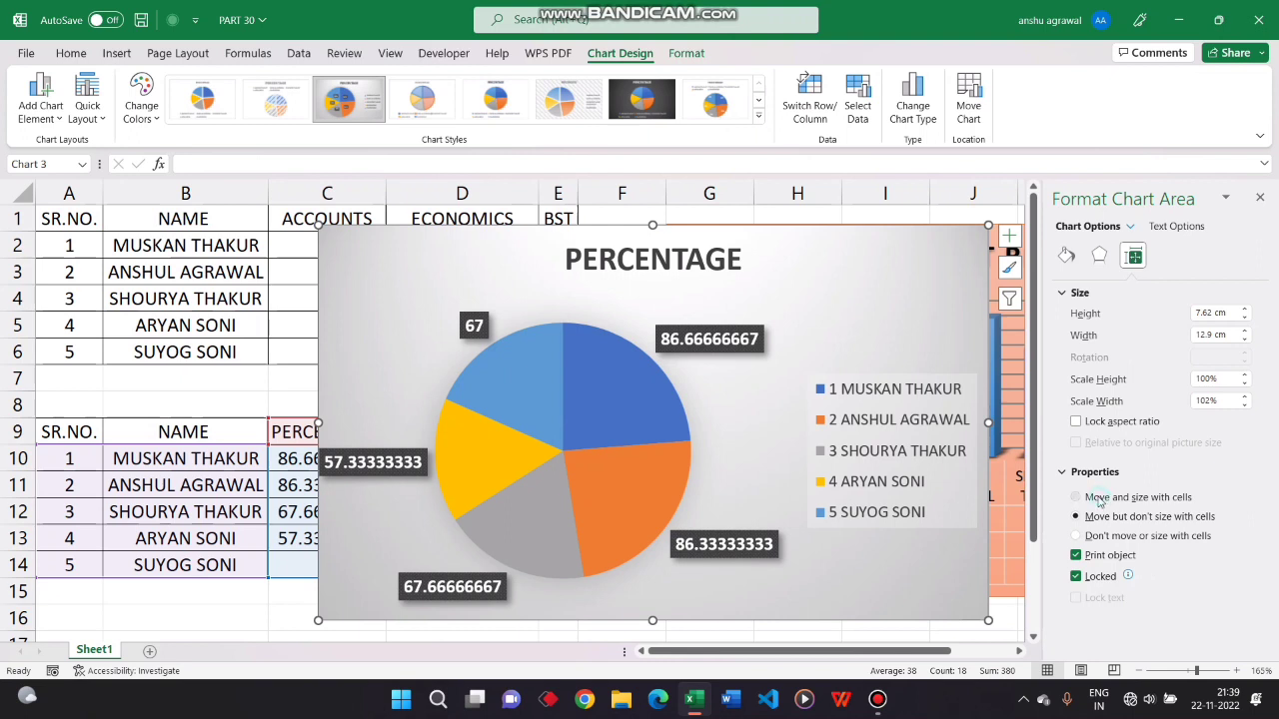
pyautogui.click(1098, 499)
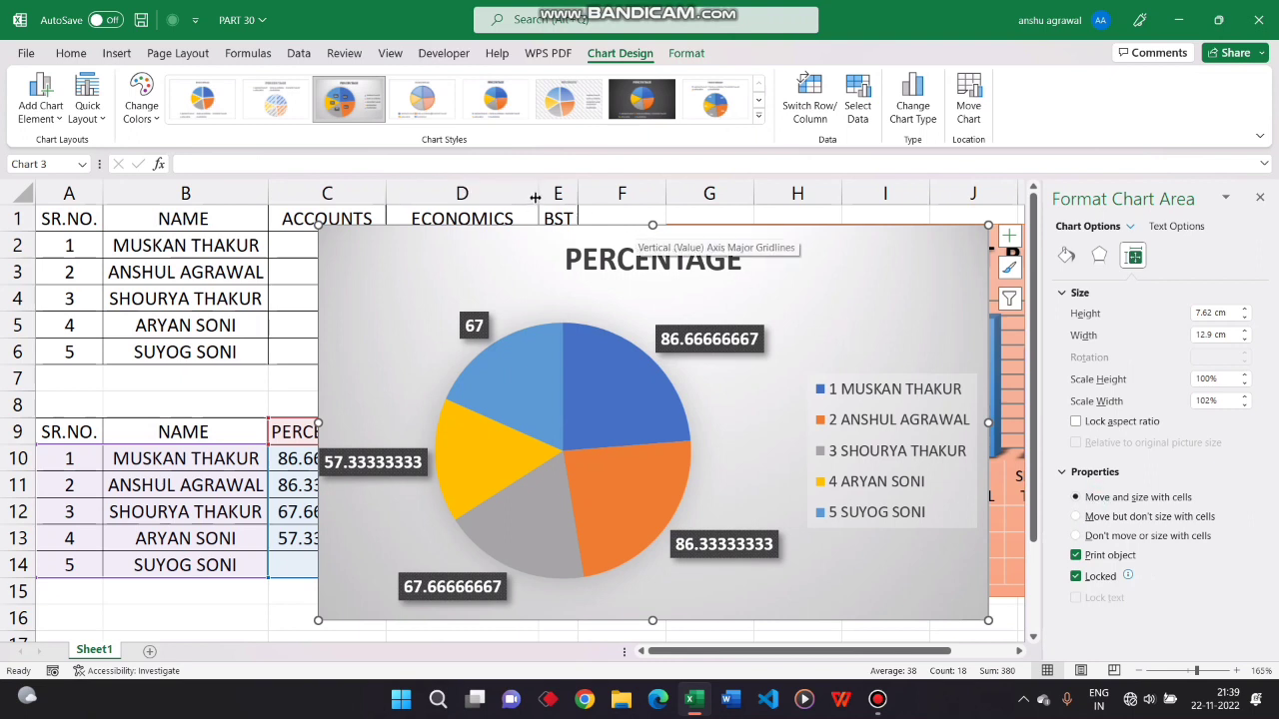
pyautogui.moveTo(535, 197); pyautogui.dragTo(473, 195)
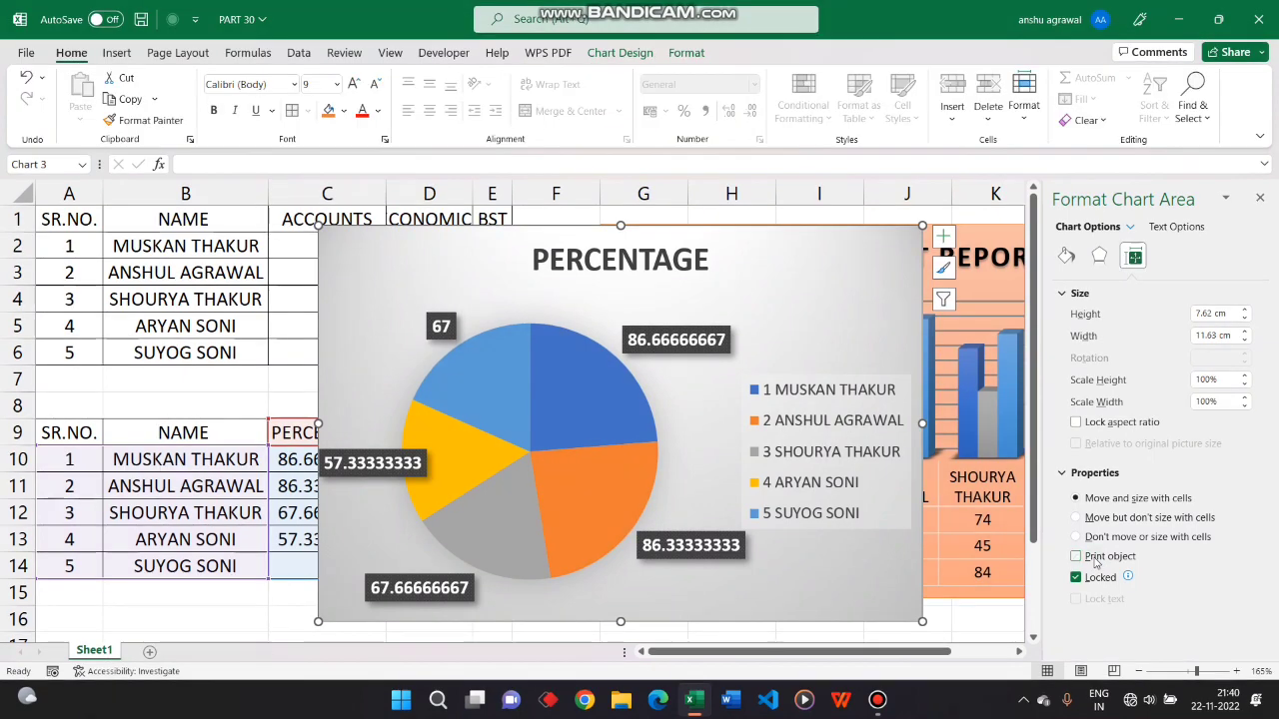
# Check the worksheet's print preview with Print object turned off for the pie chart, and return to the sheet
pyautogui.click(211, 265)
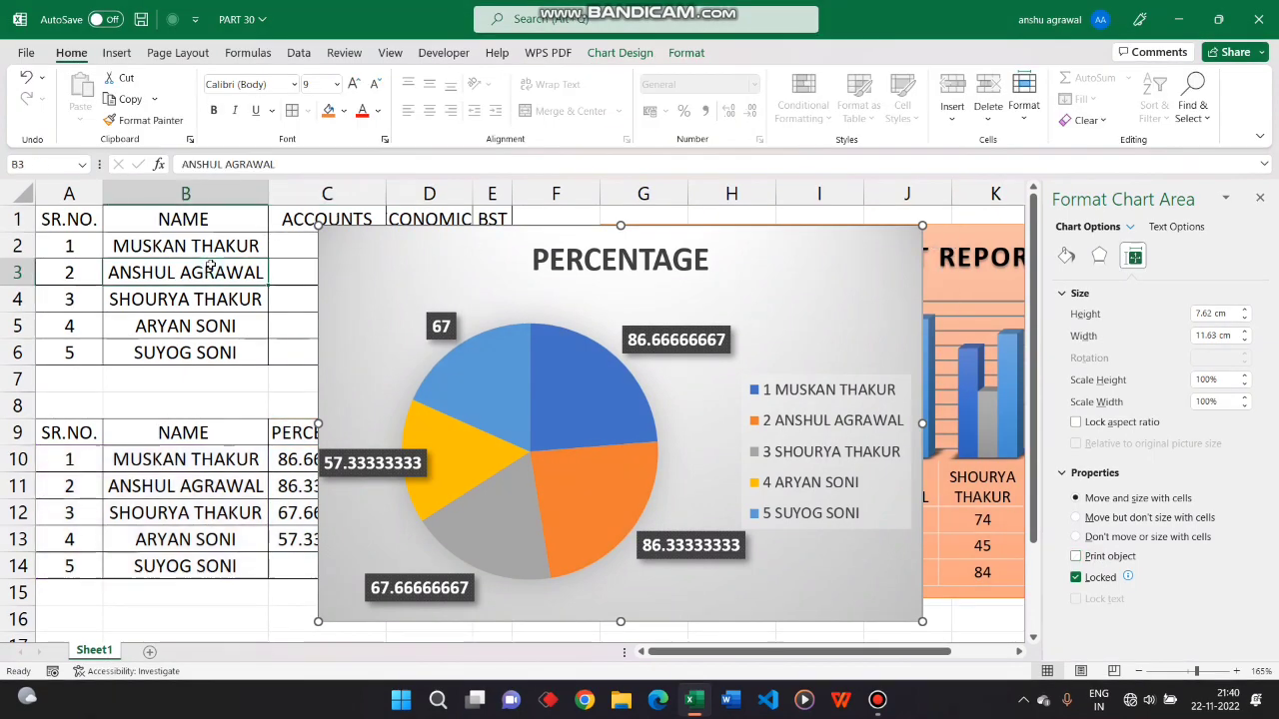
pyautogui.click(22, 53)
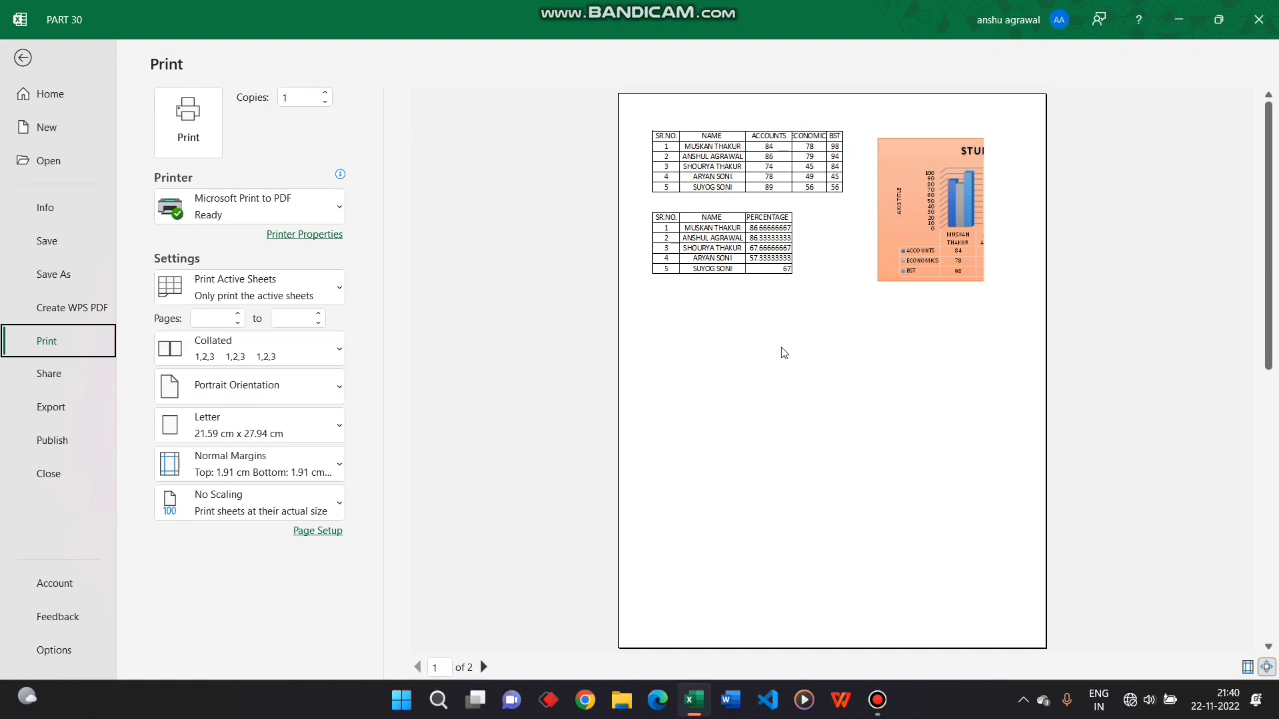
pyautogui.press('Escape')
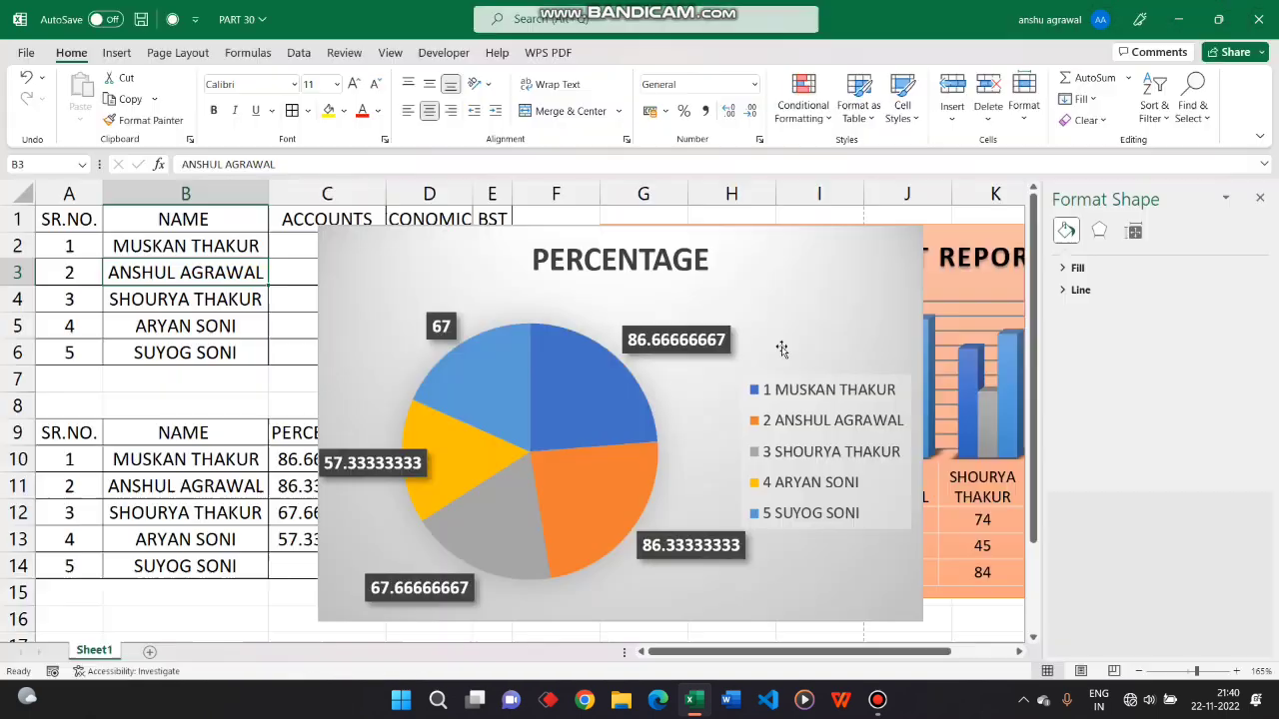
# Turn Print object back on in the pie chart area's properties
pyautogui.click(828, 304)
pyautogui.click(1135, 257)
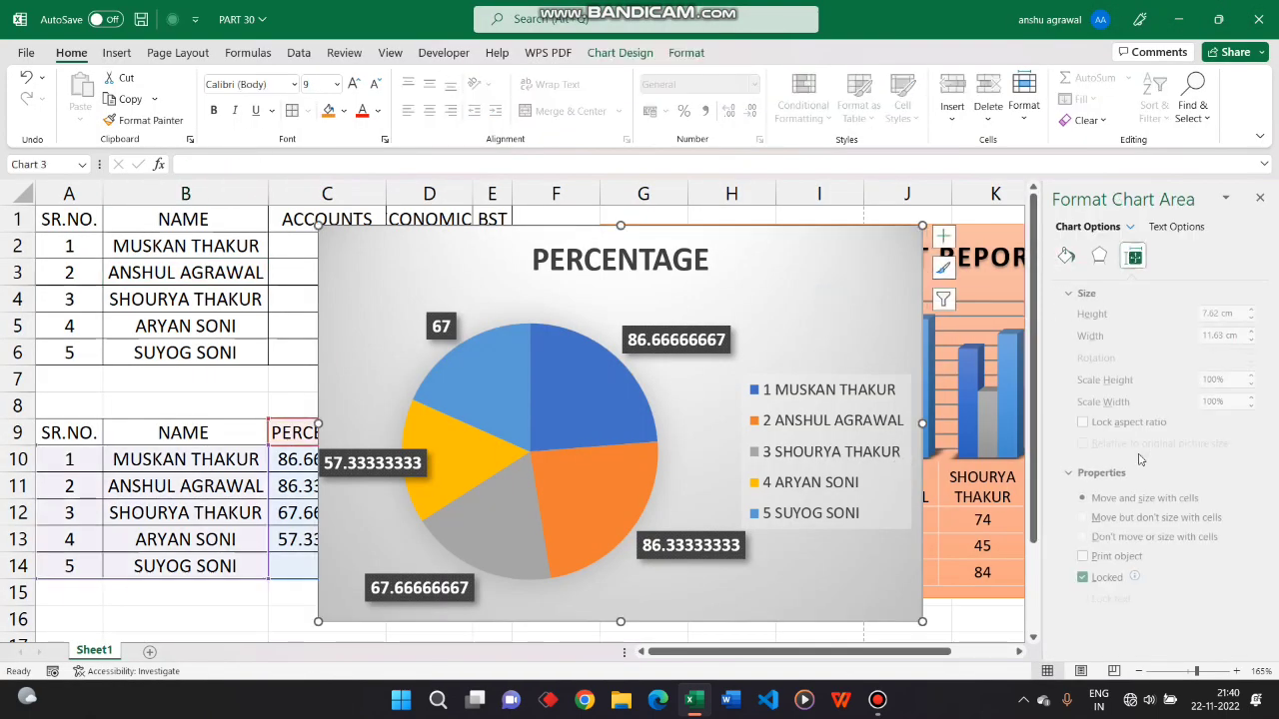
pyautogui.click(1087, 555)
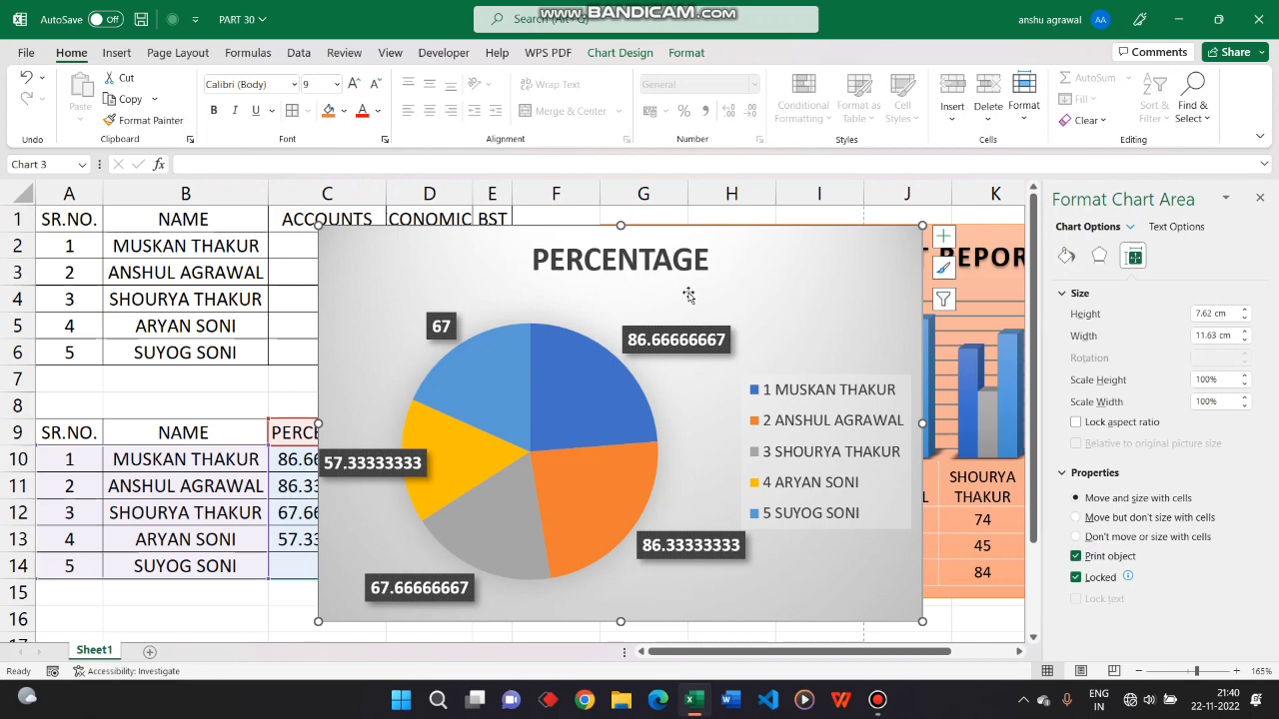
# Check the worksheet's print preview with the pie chart included in printing, and return to the sheet
pyautogui.click(207, 263)
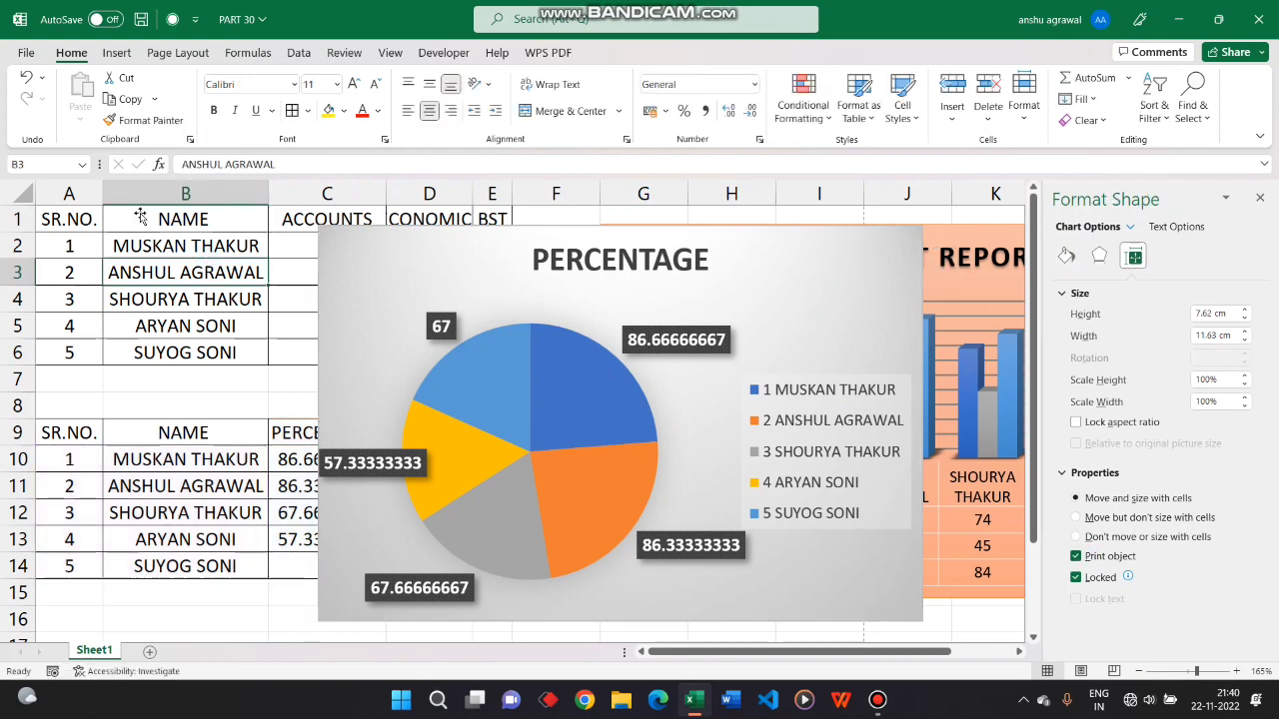
pyautogui.click(28, 55)
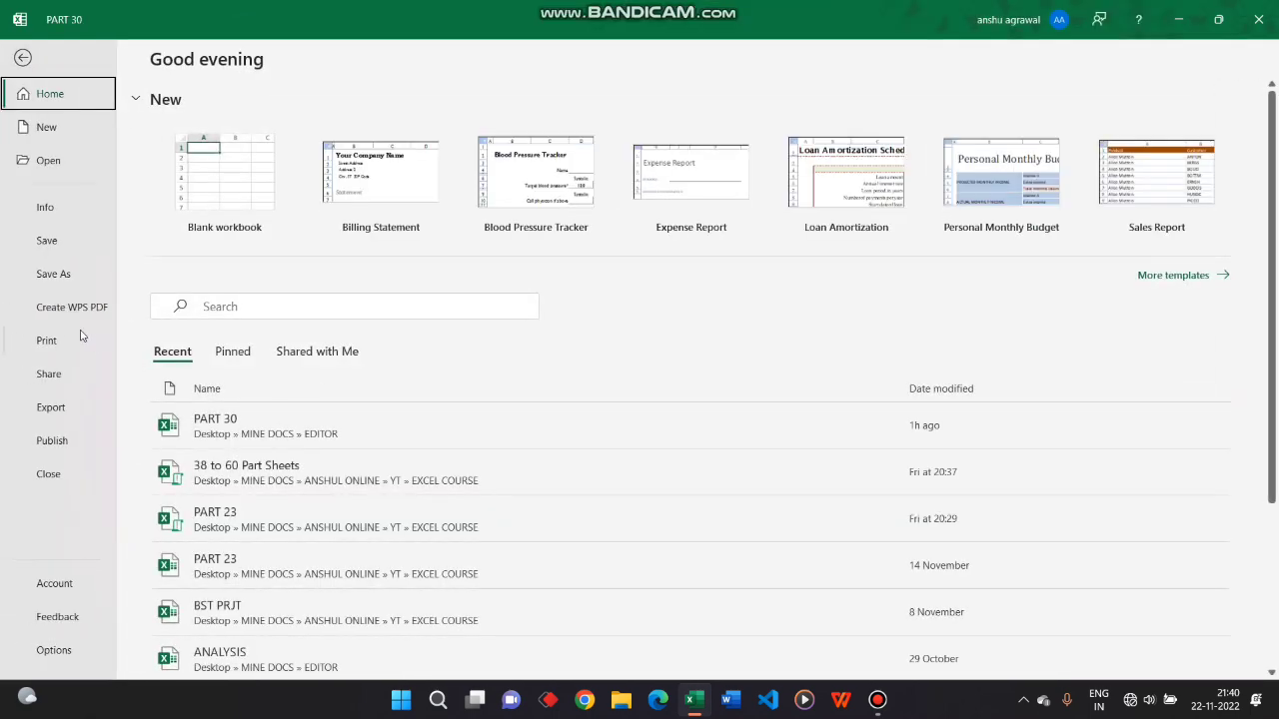
pyautogui.click(80, 339)
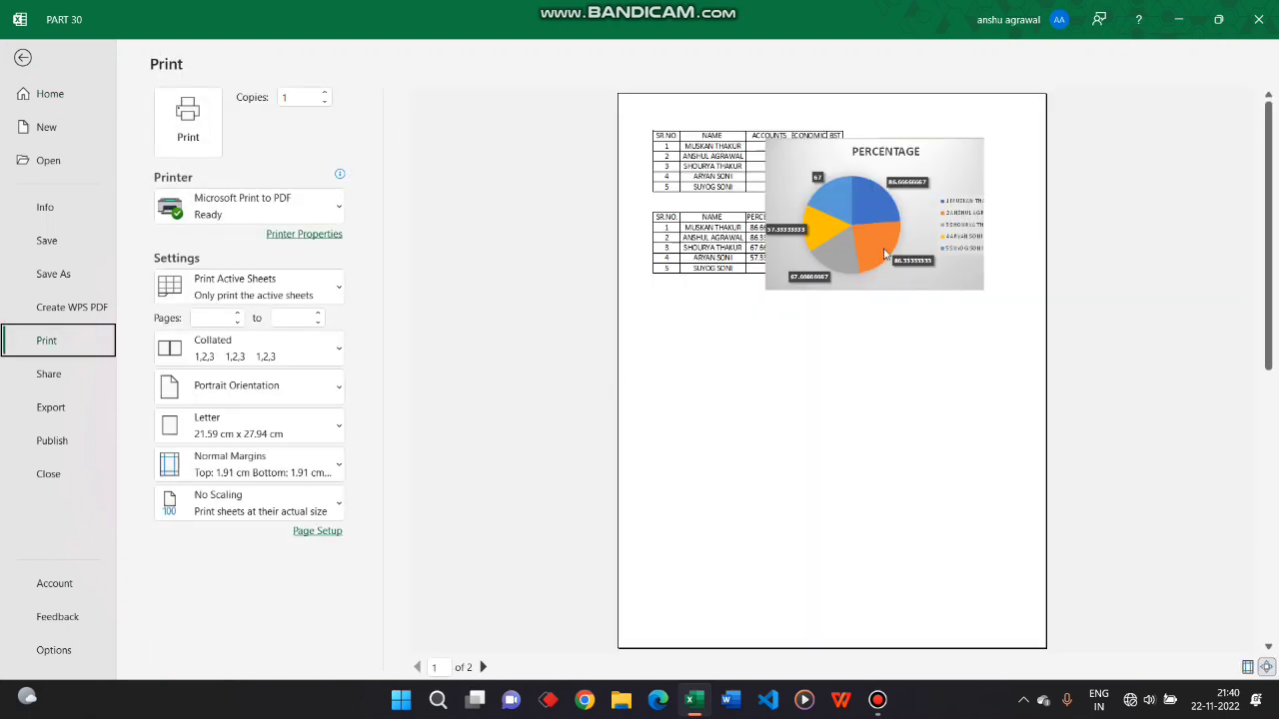
pyautogui.press('Escape')
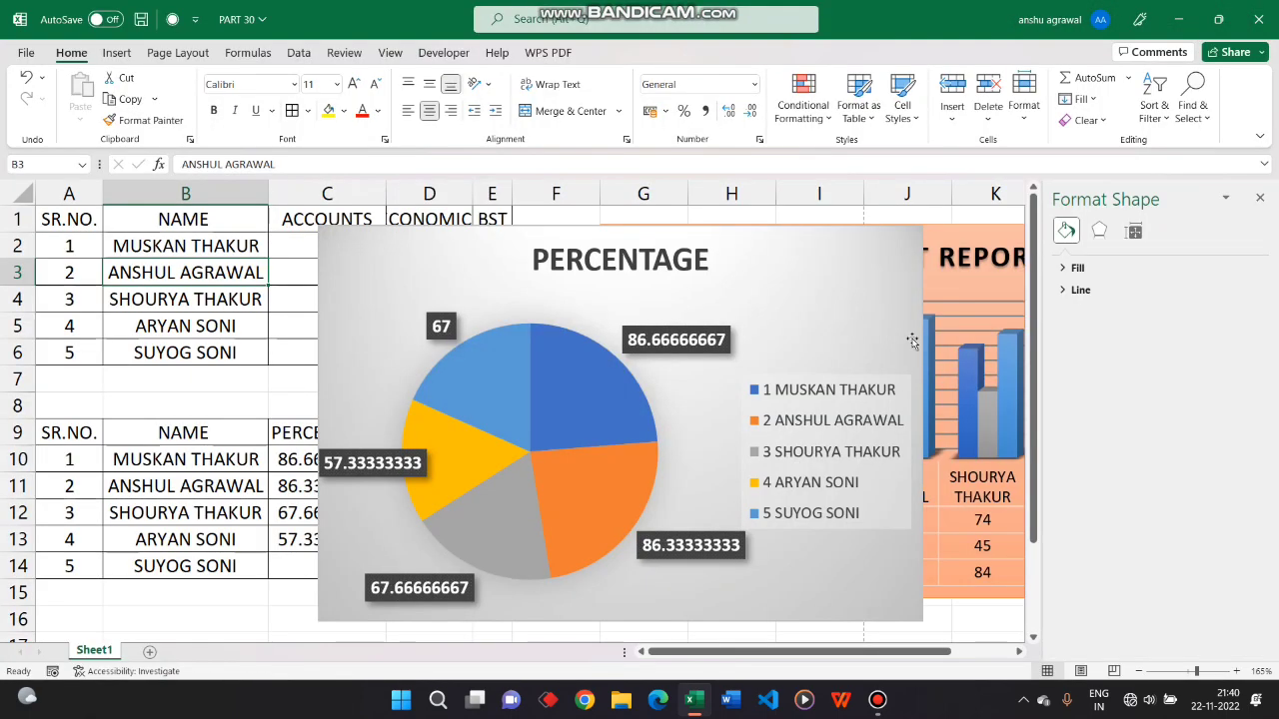
# Examine the chart area's size, effects and fill settings, and the legend's position, effects and fill options
pyautogui.click(852, 293)
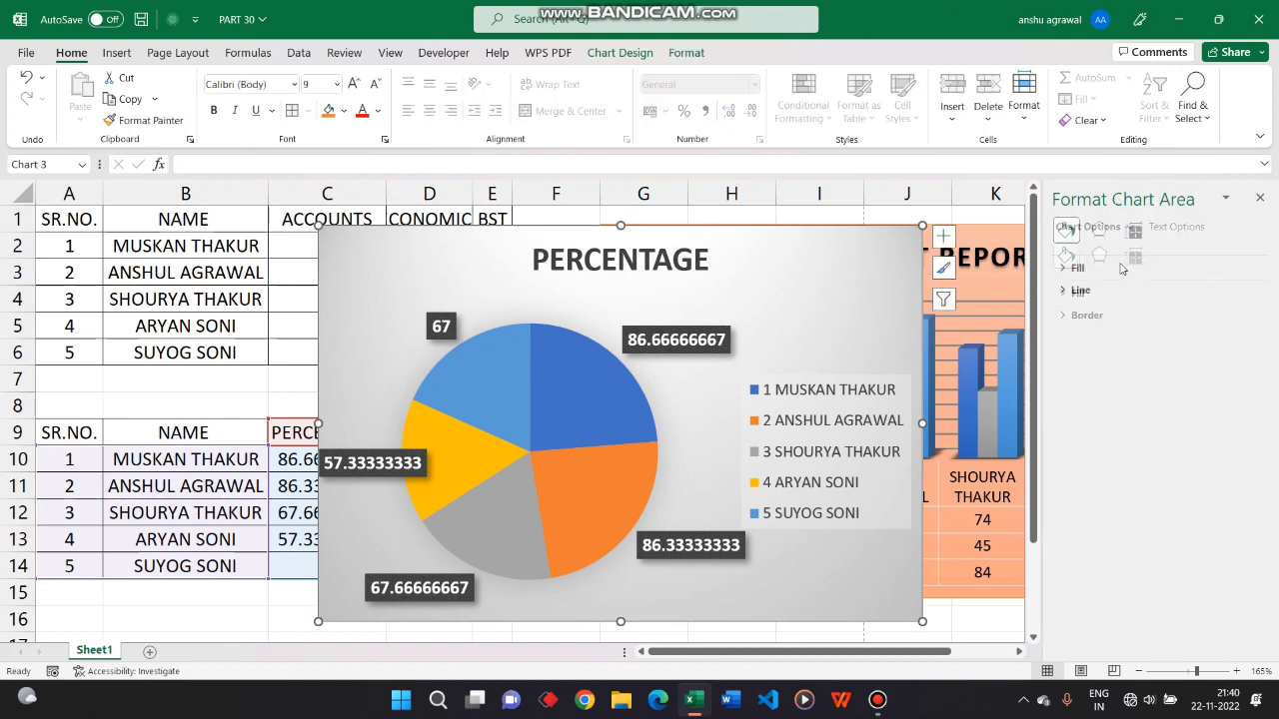
pyautogui.click(1144, 261)
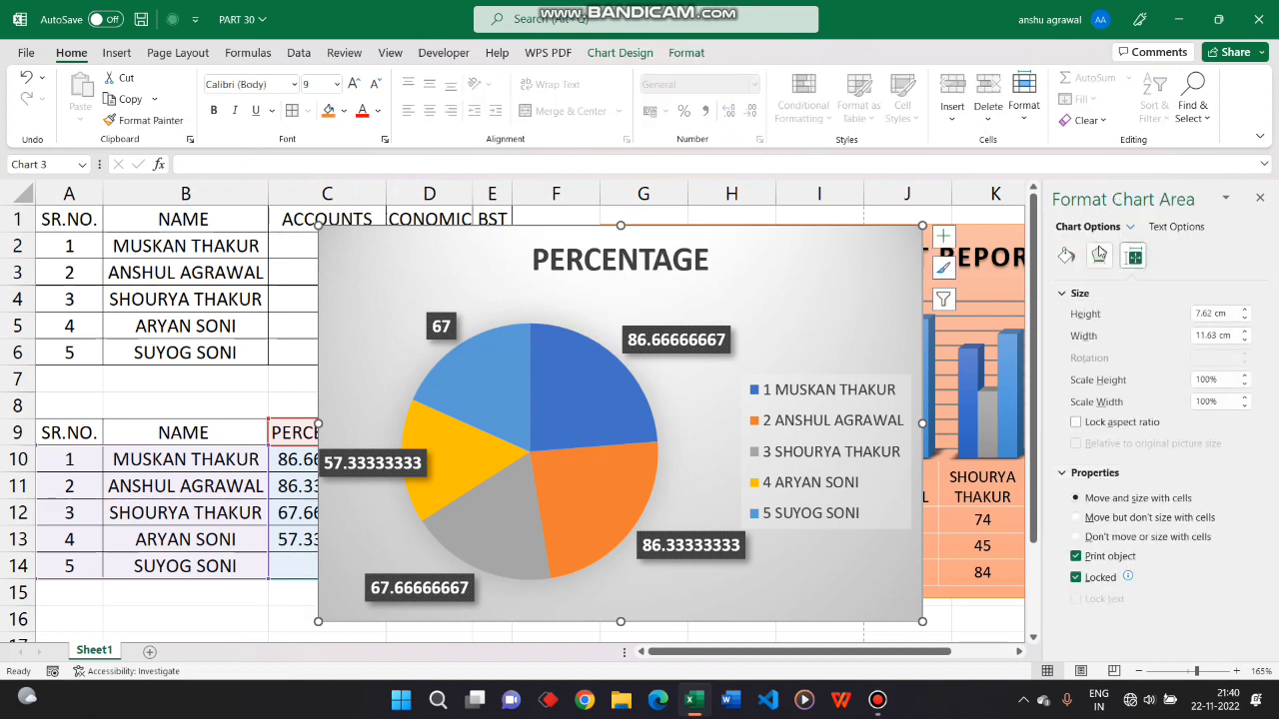
pyautogui.click(1099, 256)
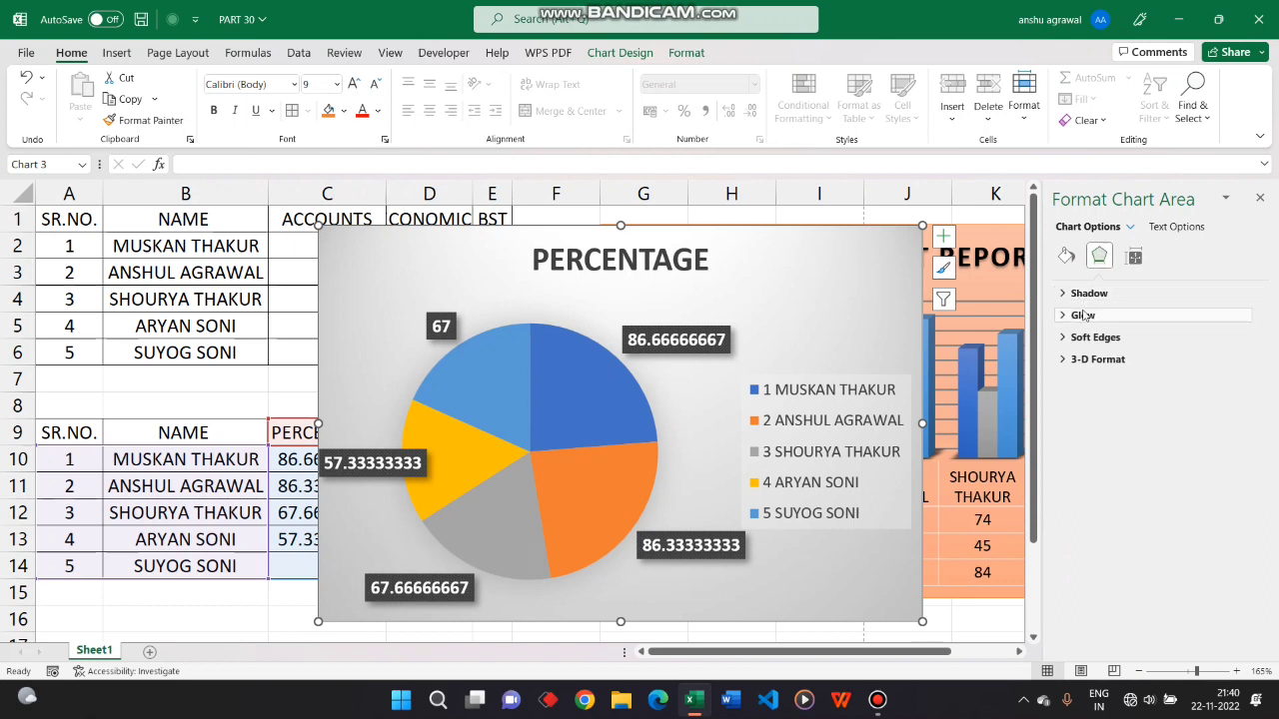
pyautogui.click(1066, 256)
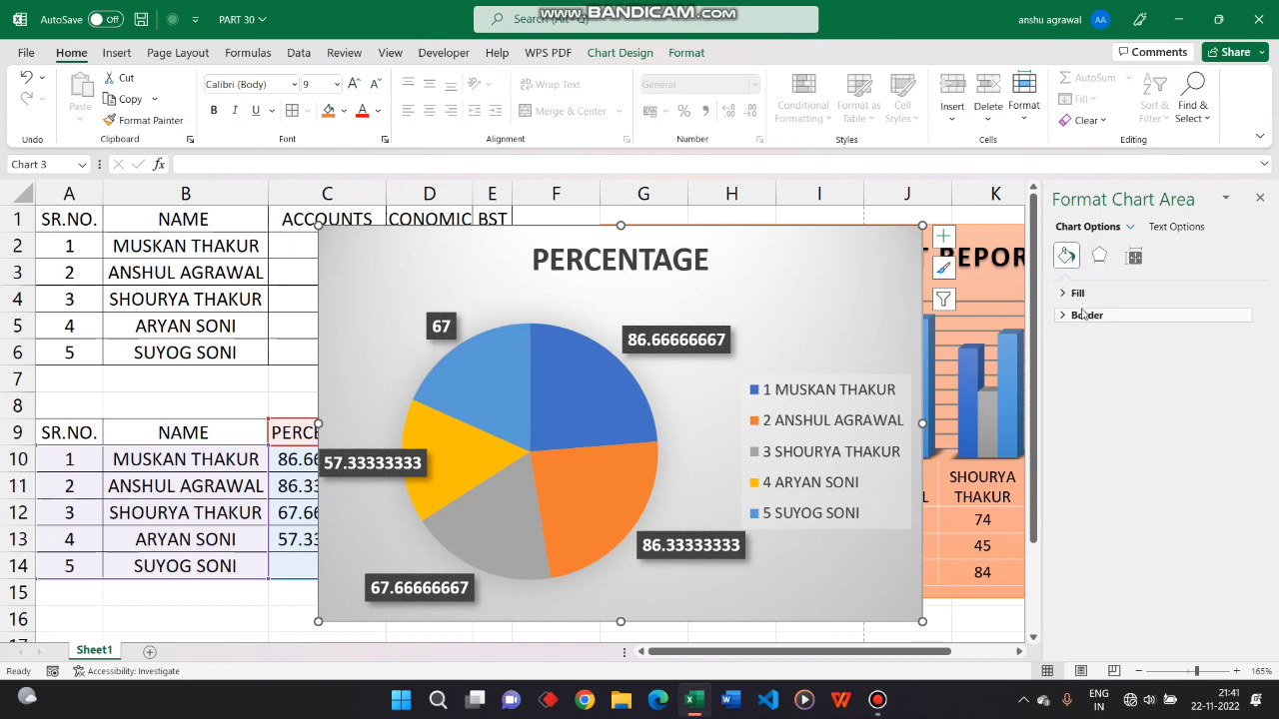
pyautogui.click(792, 399)
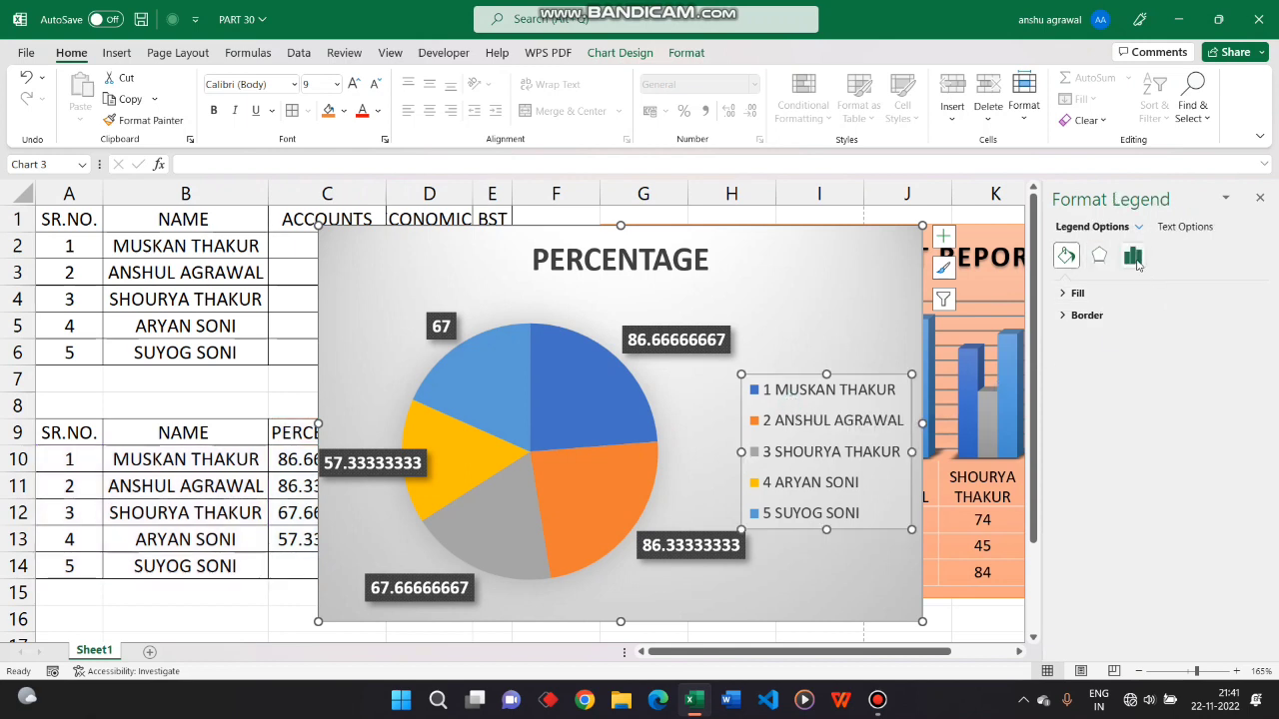
pyautogui.click(1134, 259)
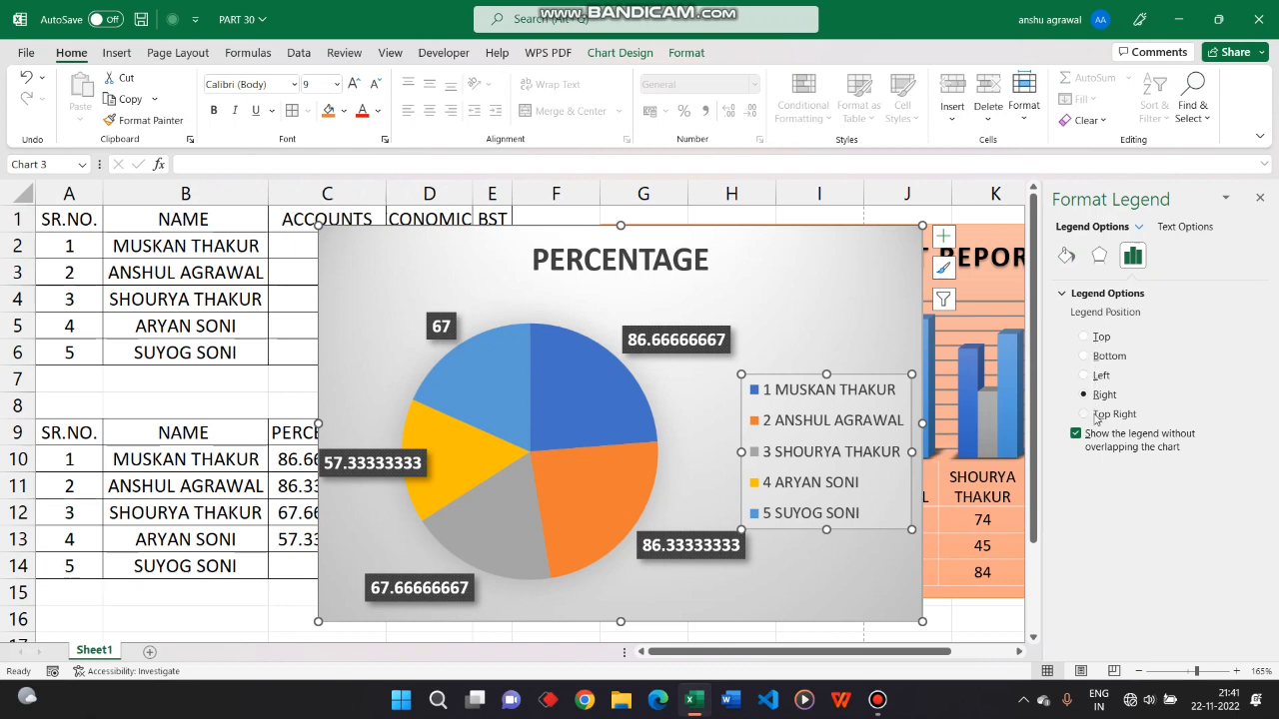
pyautogui.click(1099, 257)
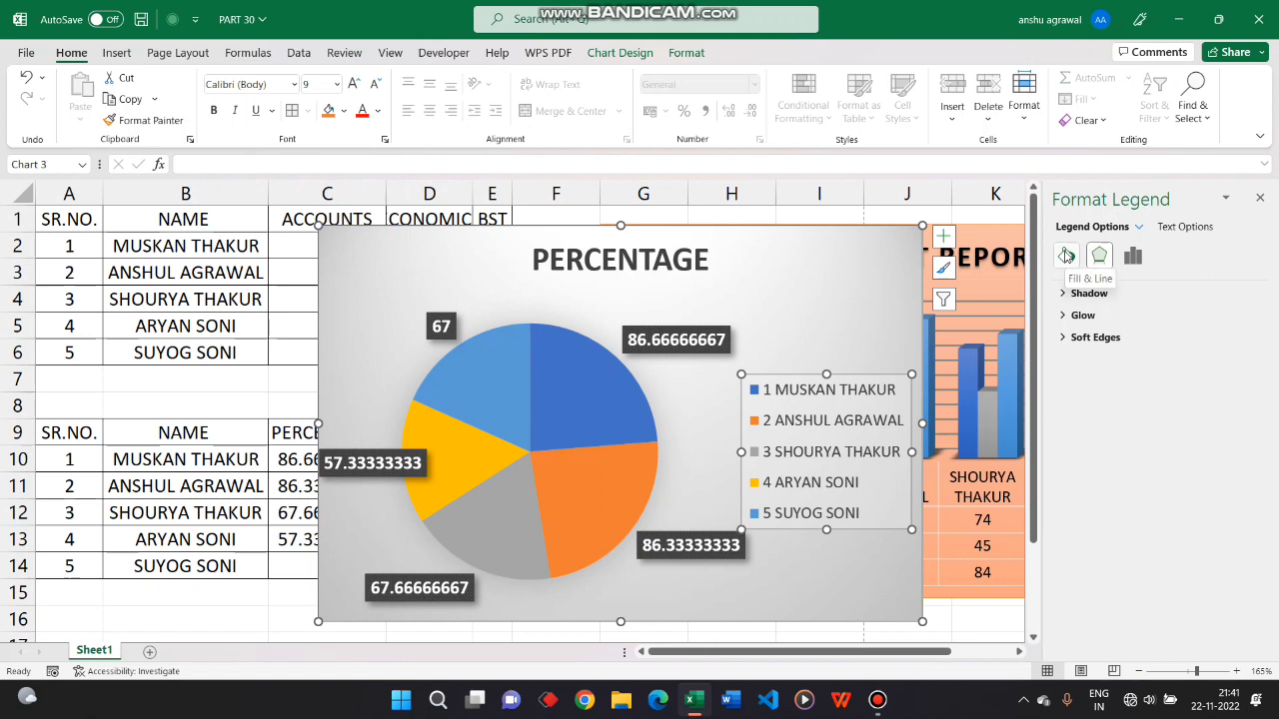
pyautogui.click(1066, 257)
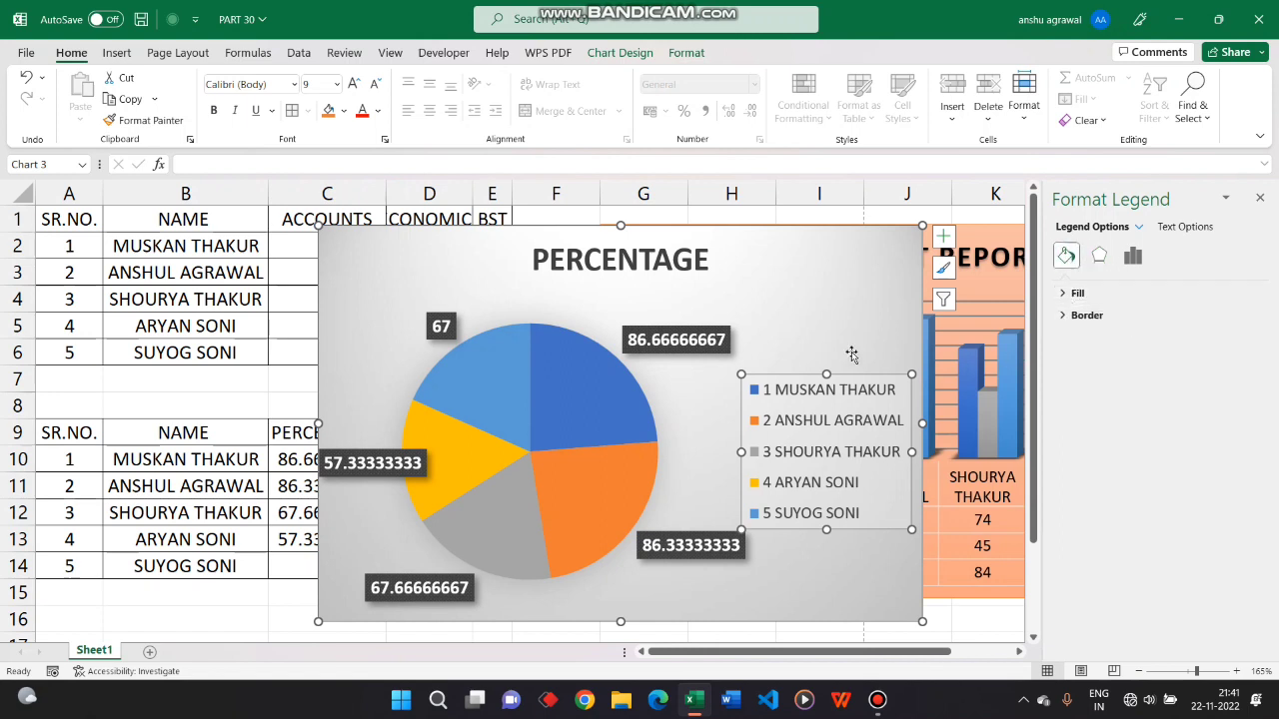
# Examine the pie series' slice angle and explosion options, effects and fill settings, and the chart area's border settings
pyautogui.click(606, 407)
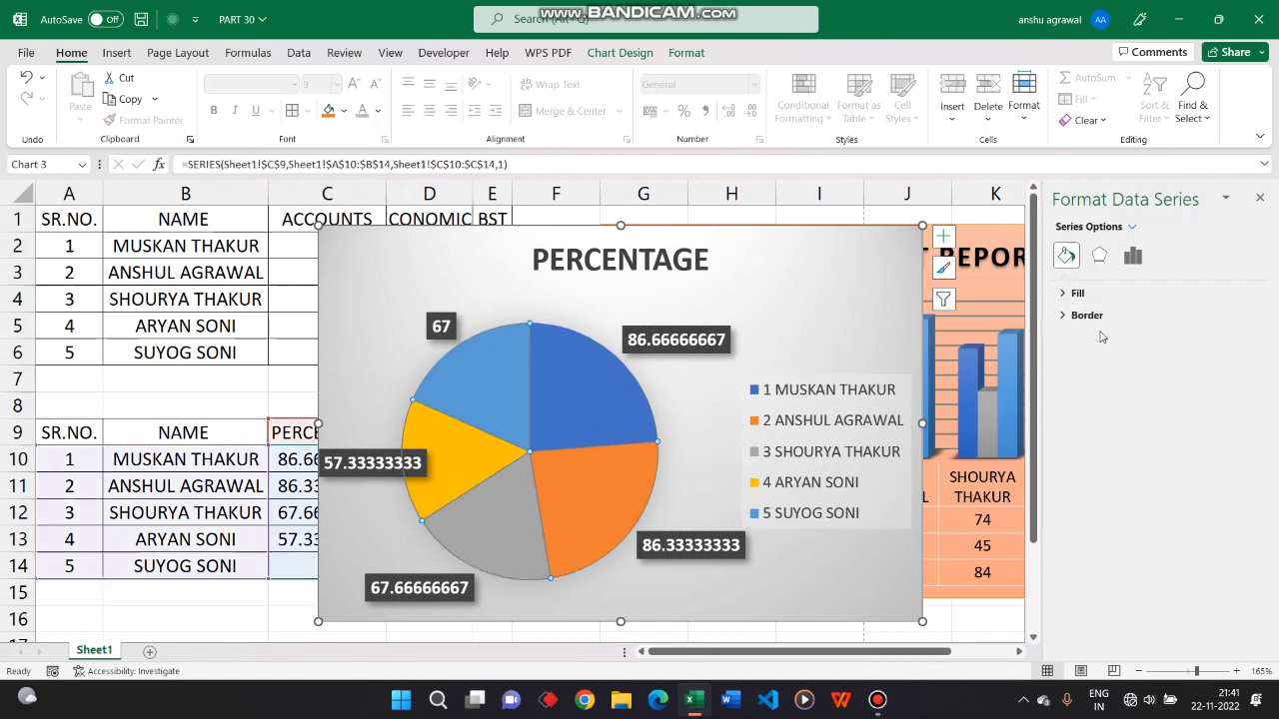
pyautogui.click(1133, 255)
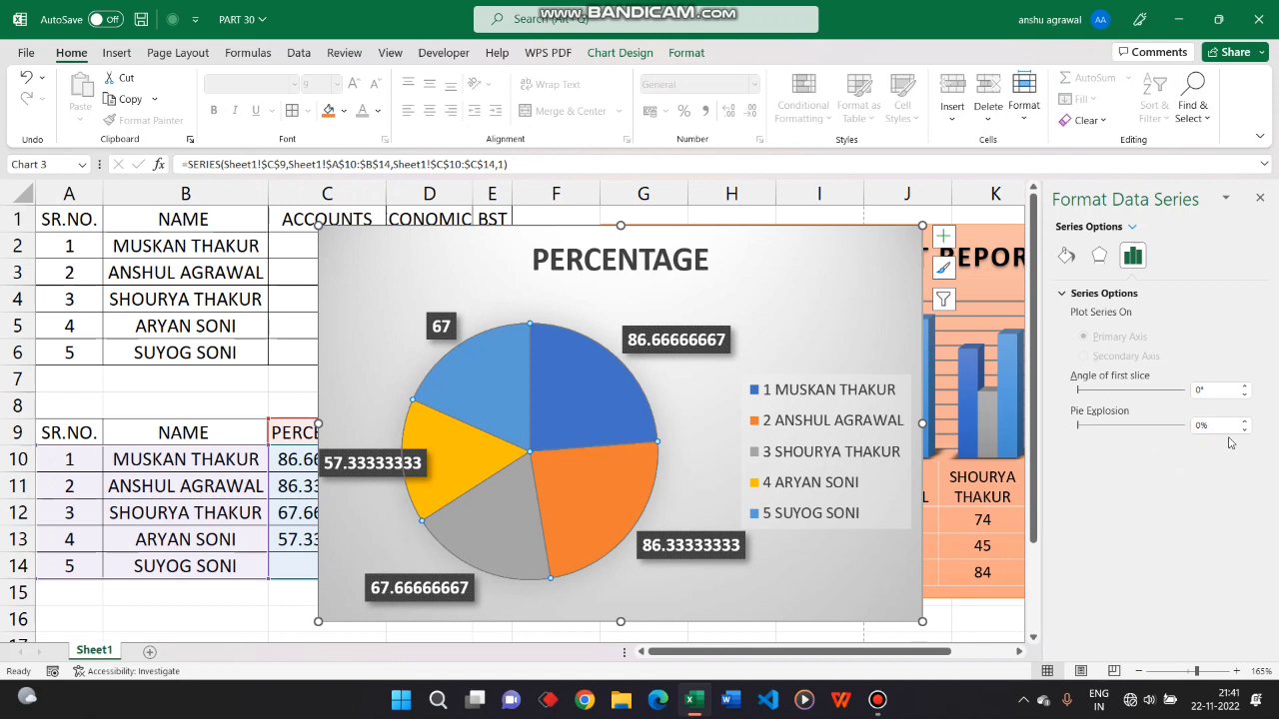
pyautogui.click(1099, 257)
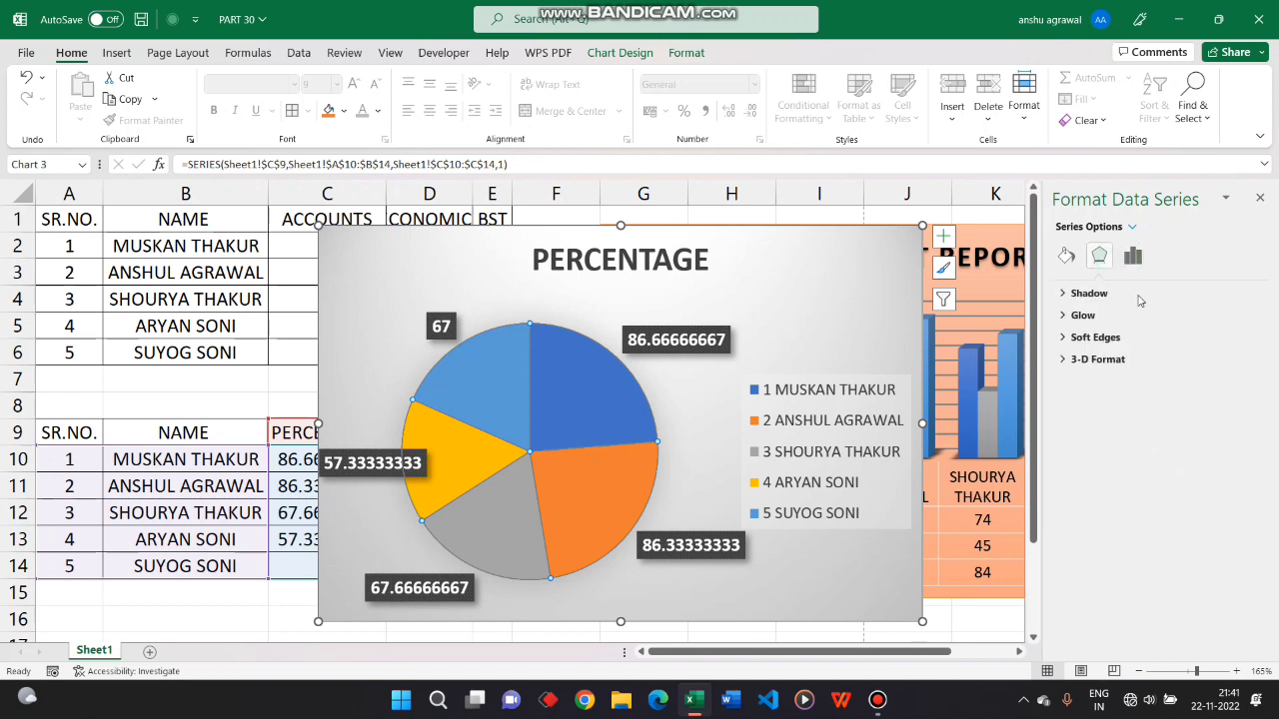
pyautogui.click(1068, 256)
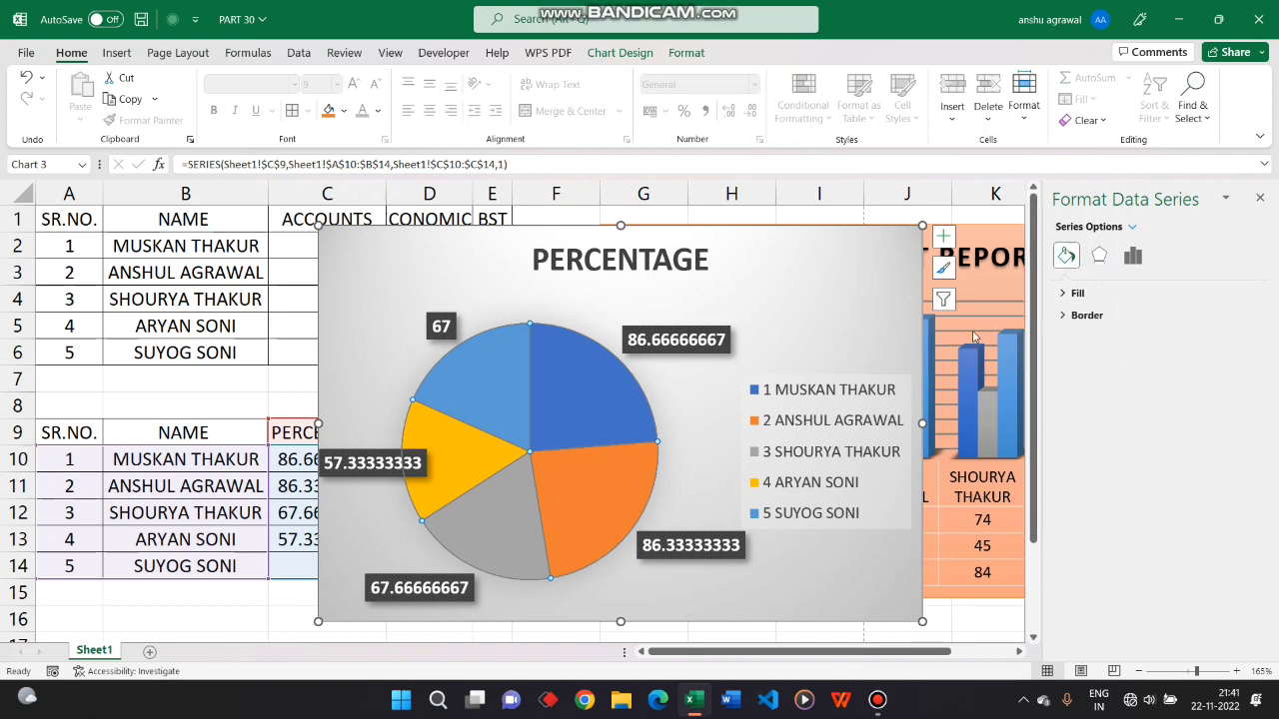
pyautogui.click(637, 57)
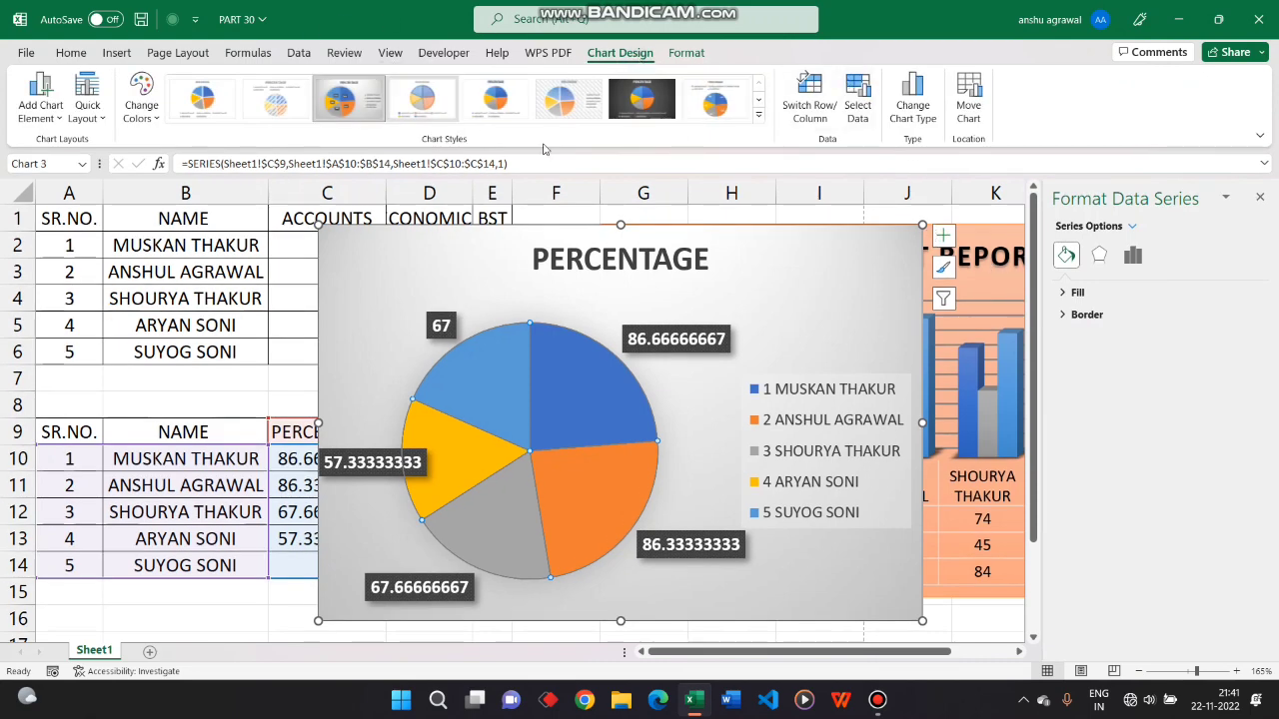
pyautogui.click(370, 308)
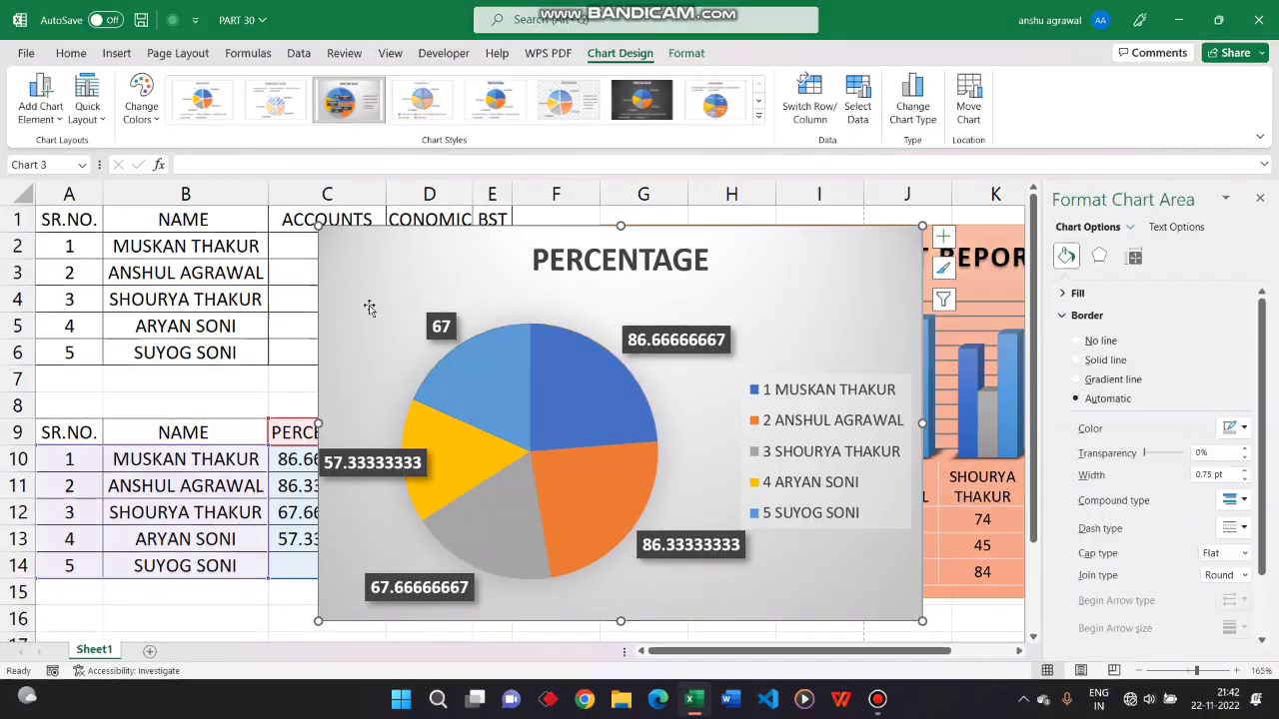